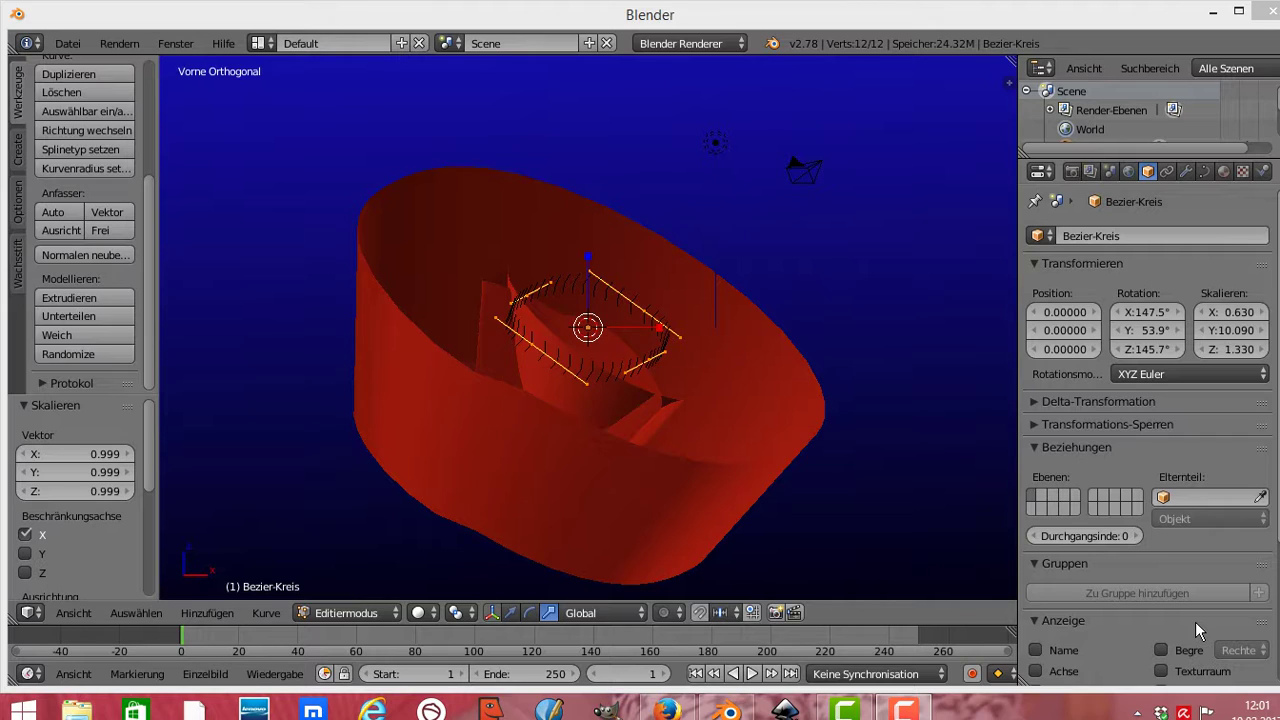
Step: Reload the start-up file to get a fresh scene with the default cube, camera and lamp
click(68, 43)
click(82, 61)
click(101, 72)
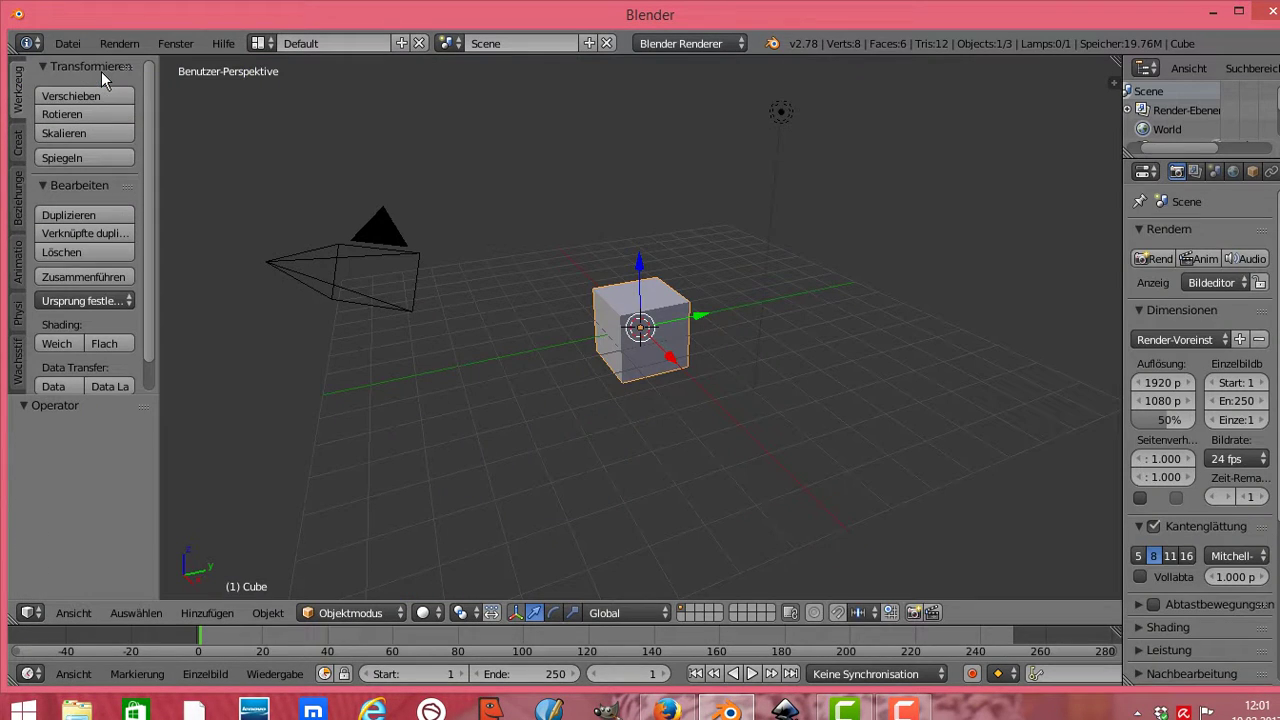
Step: Delete the default cube and switch the viewport to an orthographic front view
key(x)
click(626, 331)
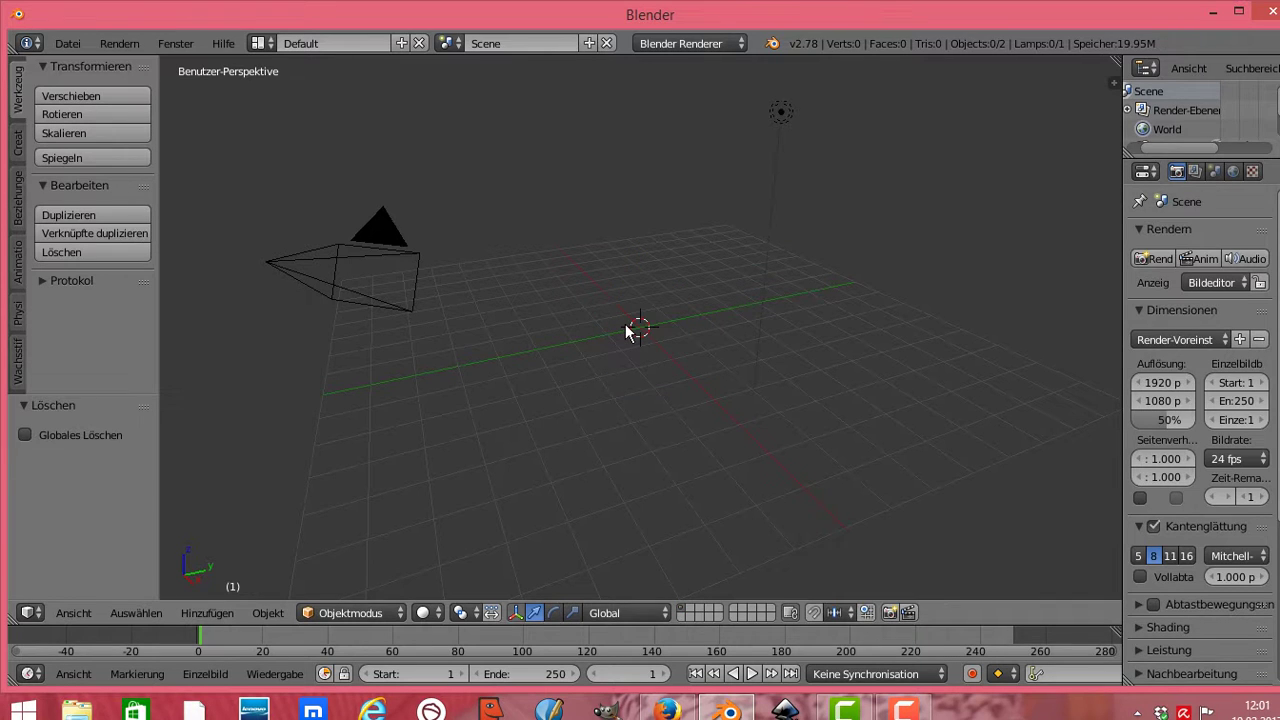
click(88, 613)
click(171, 385)
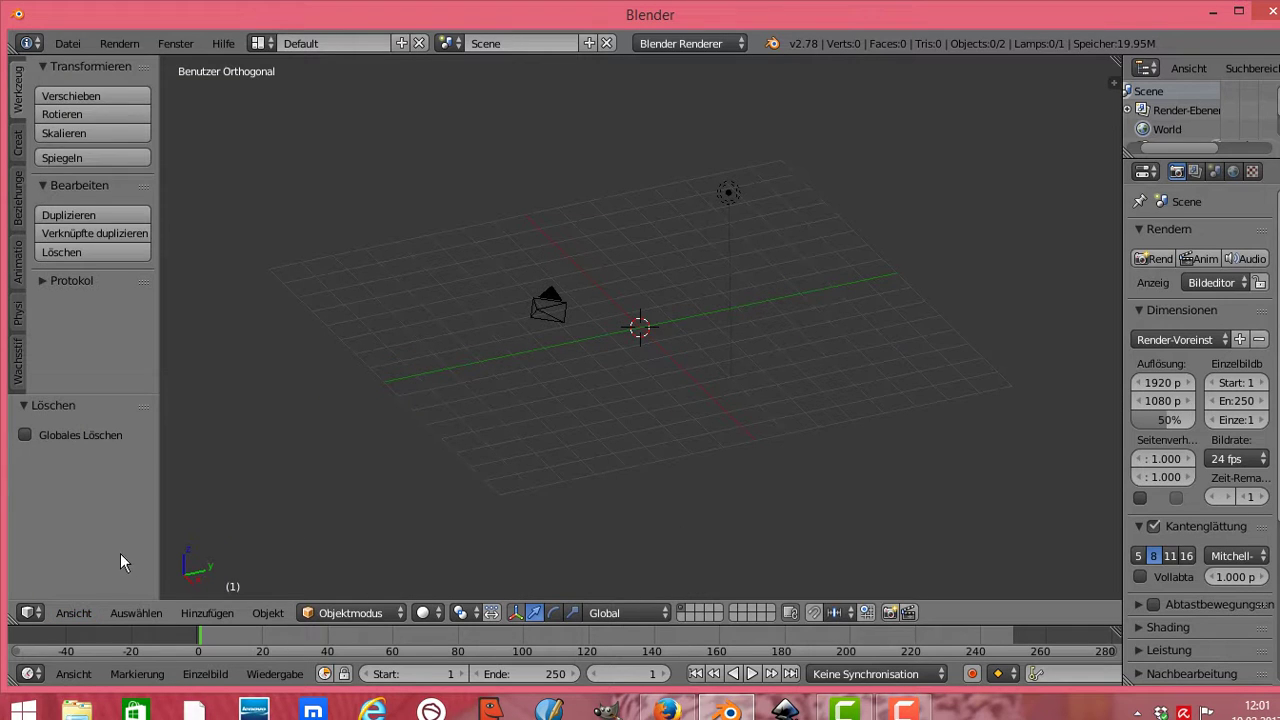
click(86, 612)
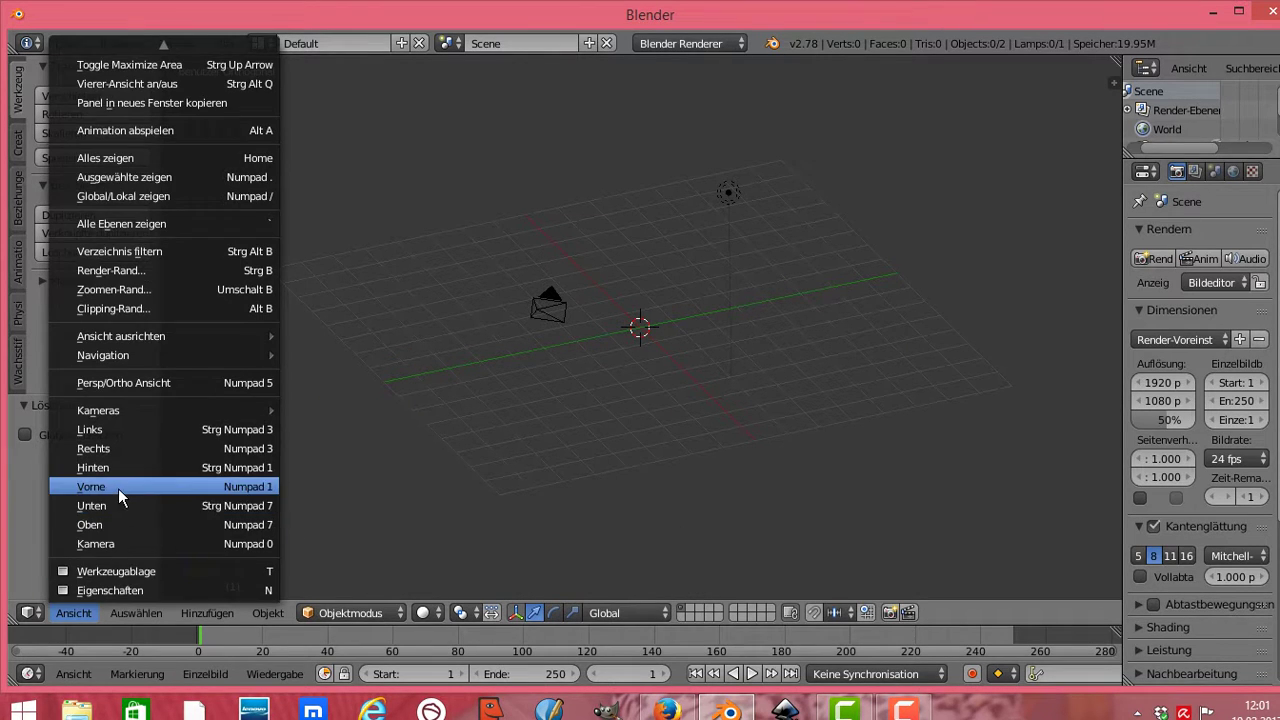
click(118, 488)
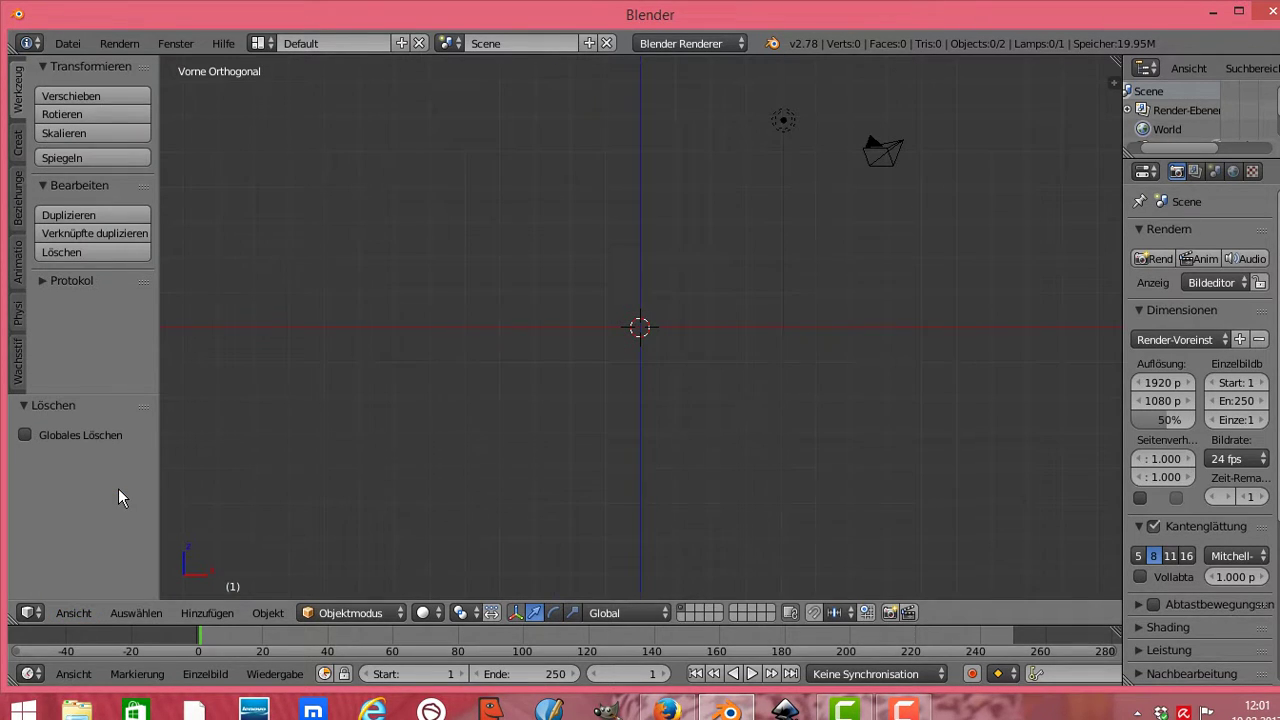
Step: Enable Background Images in the N sidebar and add a new empty image slot
key(n)
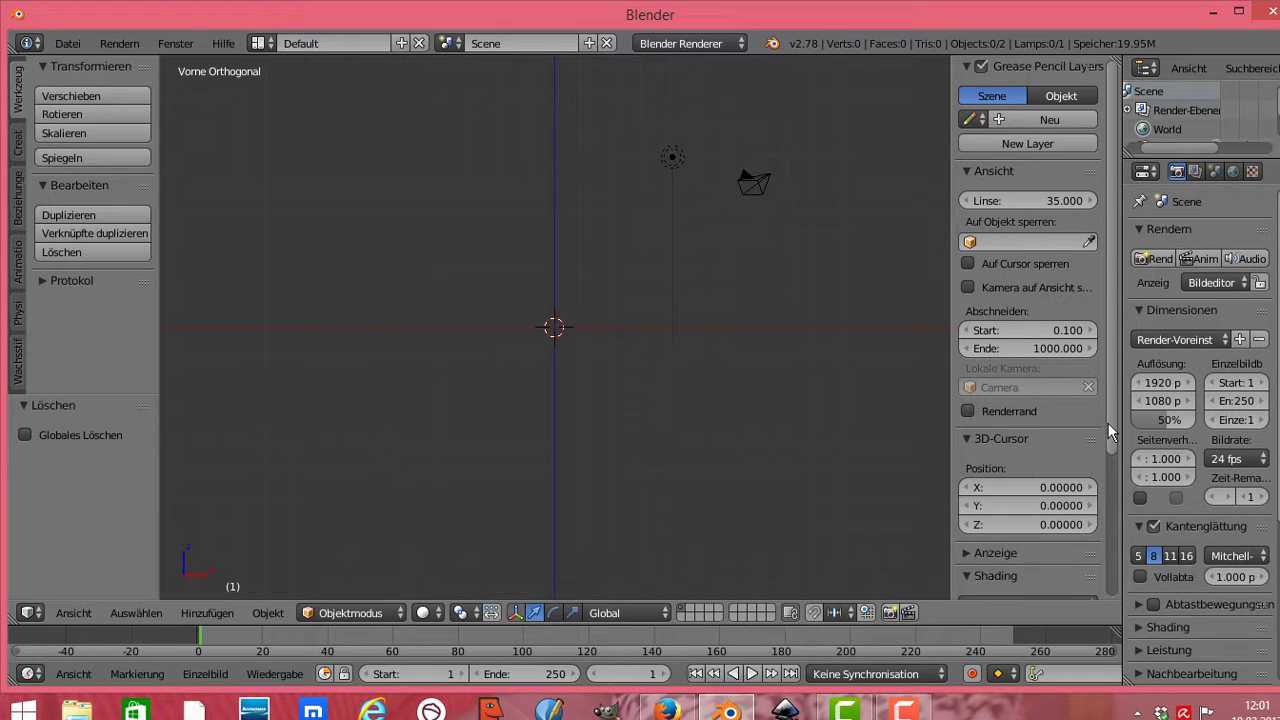
drag(1108, 423, 1116, 620)
click(1073, 565)
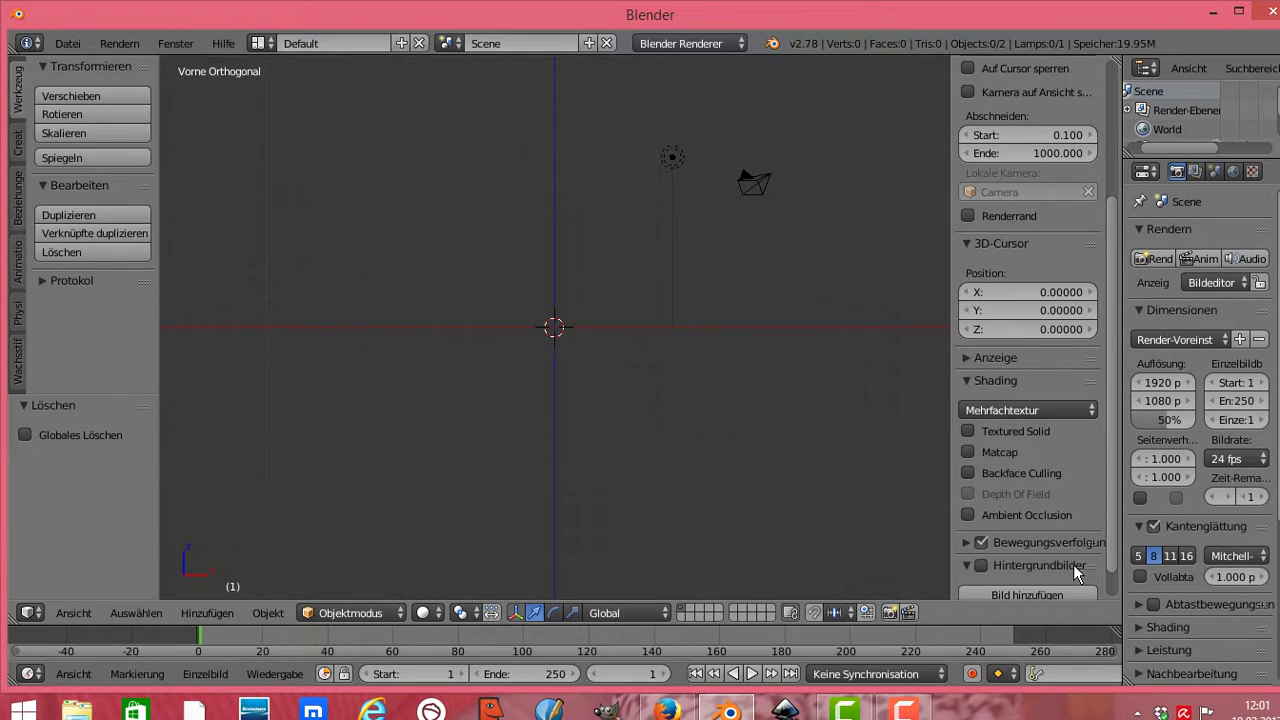
scroll(1110, 575, down, 1)
click(1080, 561)
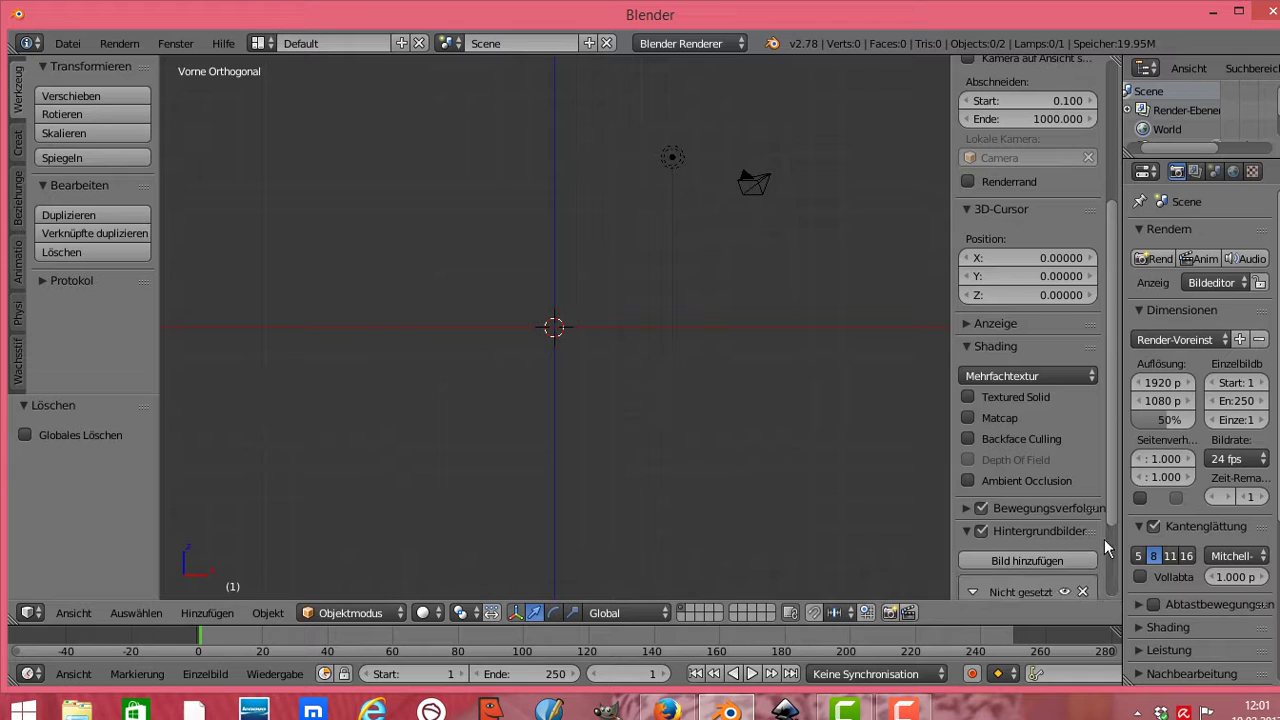
scroll(1108, 535, down, 1)
scroll(1113, 560, down, 1)
Step: Load grün.jpg from the Desktop as the background image
click(1058, 554)
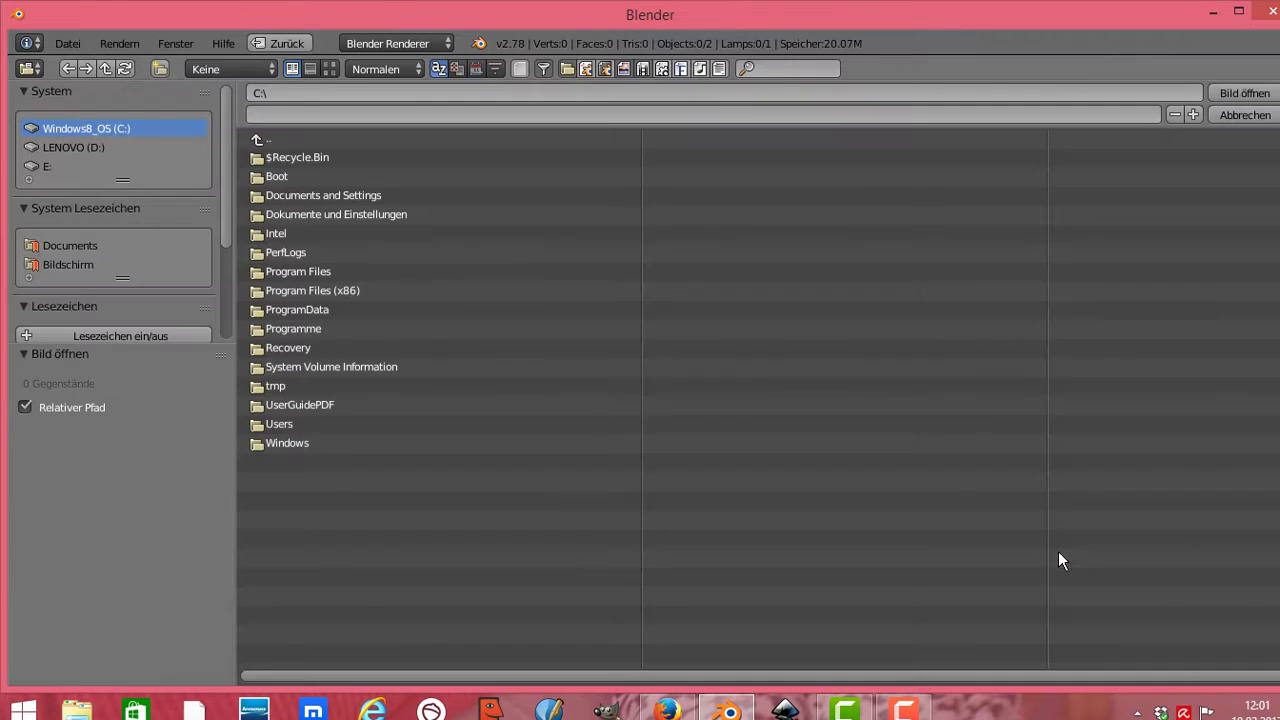
click(66, 266)
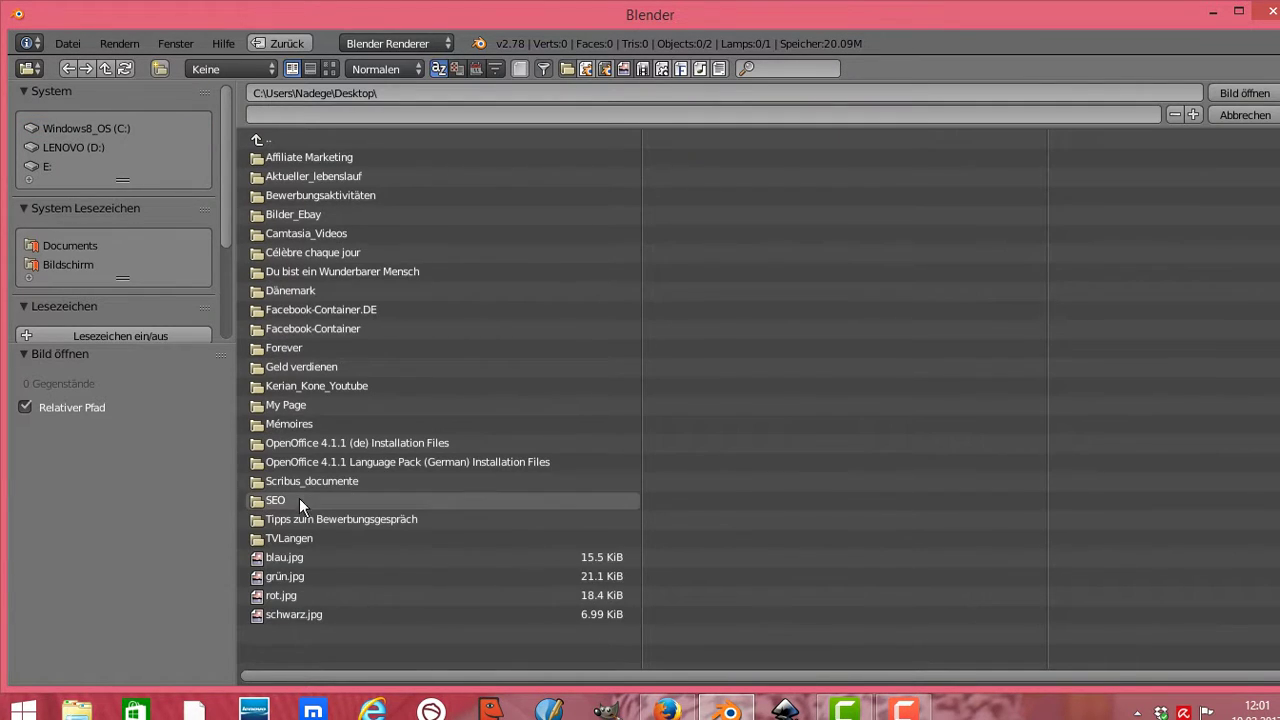
click(279, 576)
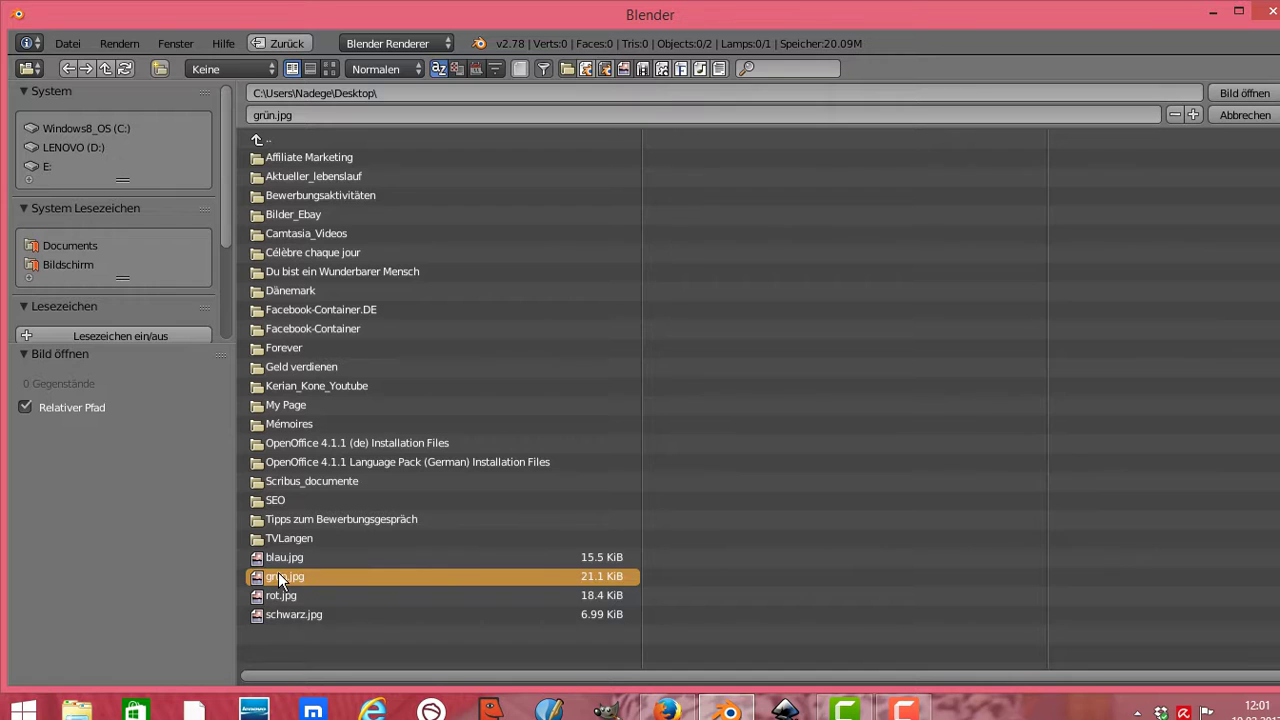
click(1262, 95)
Step: Set the background opacity to 1.000 and size to 41.3, then hide the sidebar
drag(1114, 315, 1109, 491)
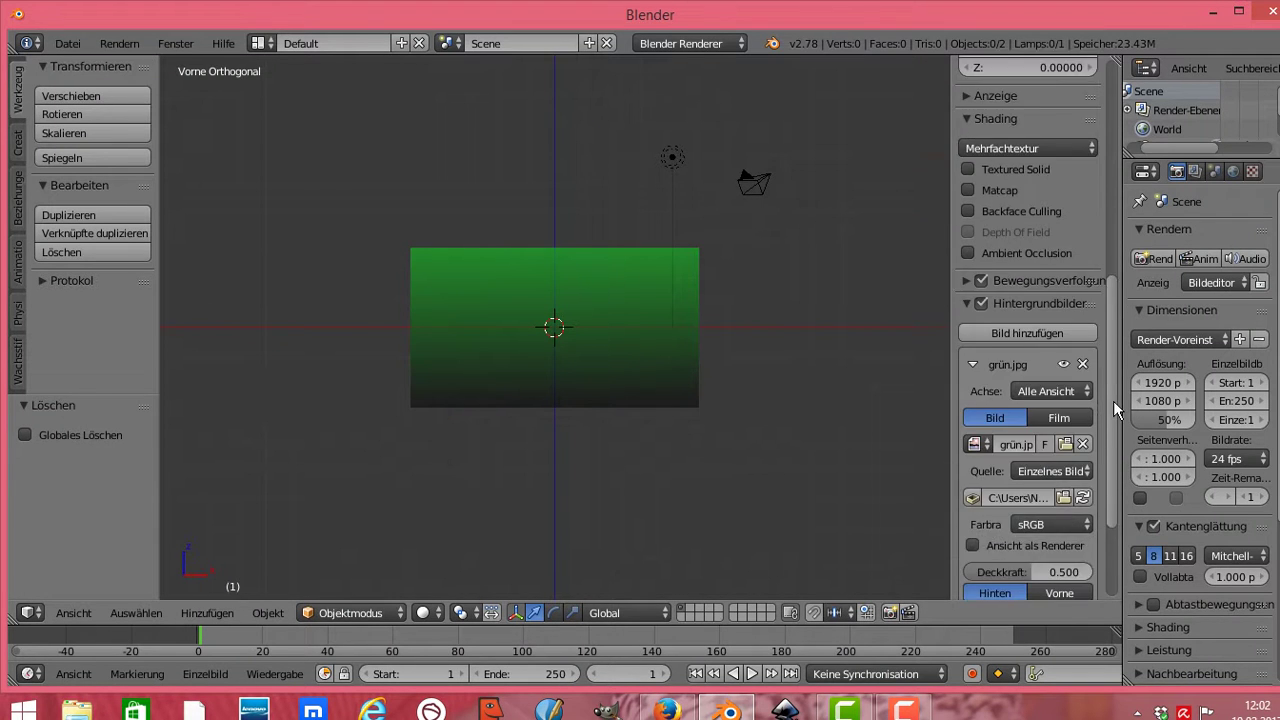
drag(1004, 428, 1096, 430)
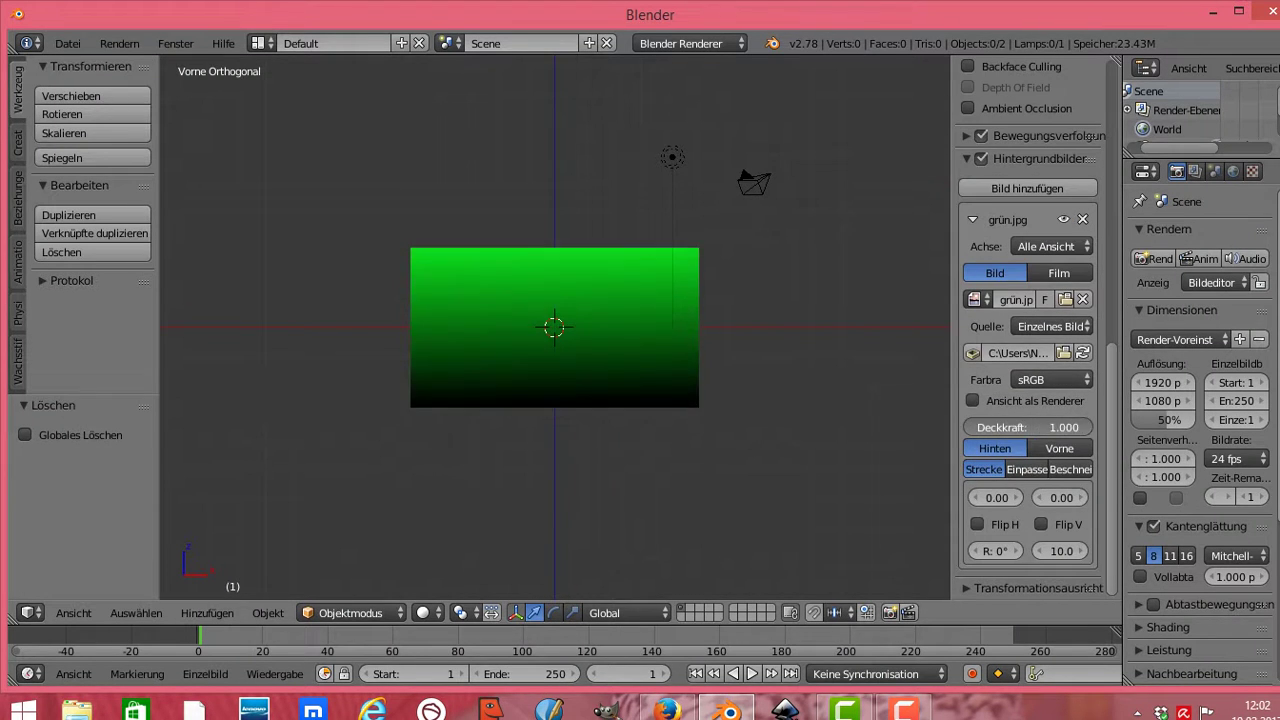
drag(1045, 551, 1130, 553)
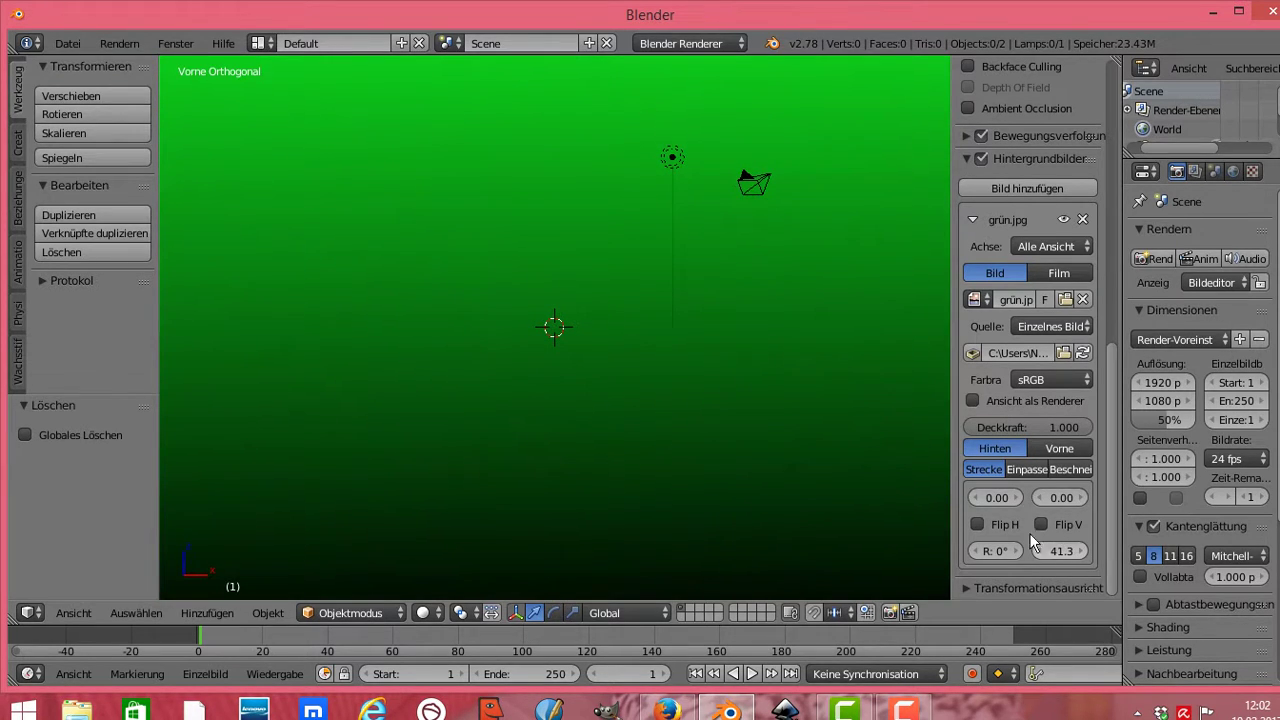
drag(953, 121, 1090, 138)
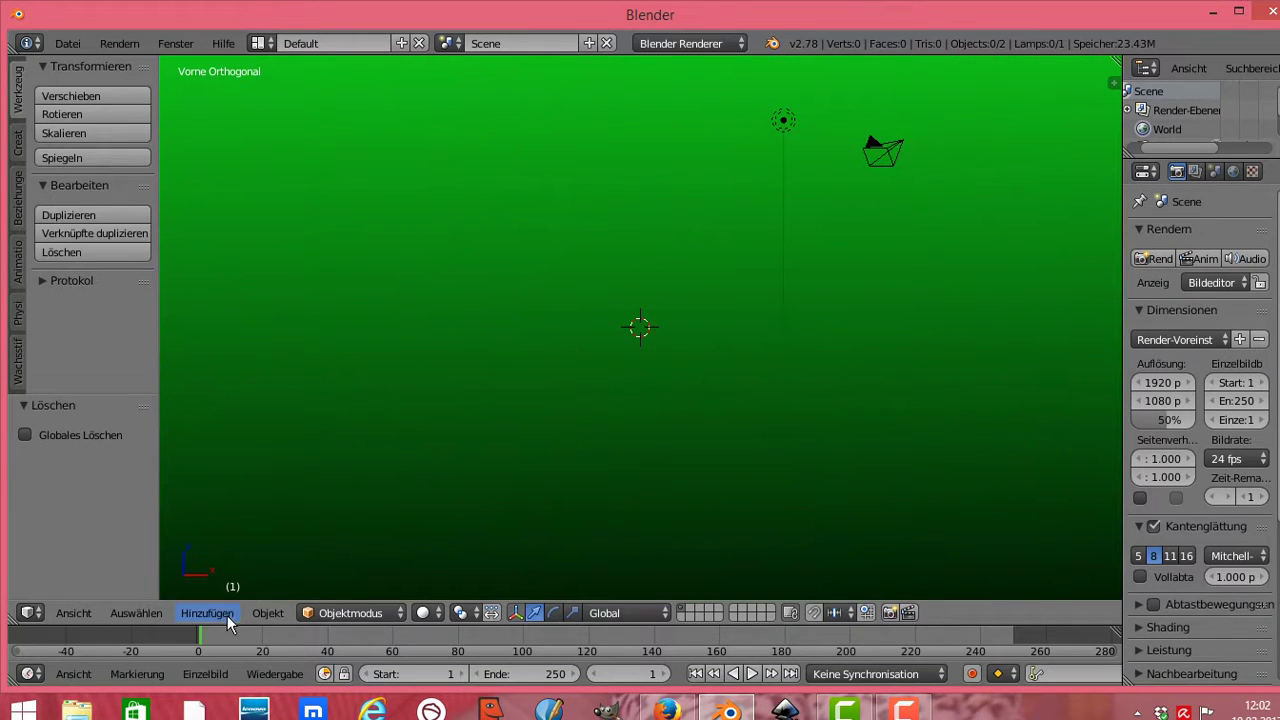
Step: Switch to the top view and add a Bezier circle of radius 1.000 at the origin
click(73, 613)
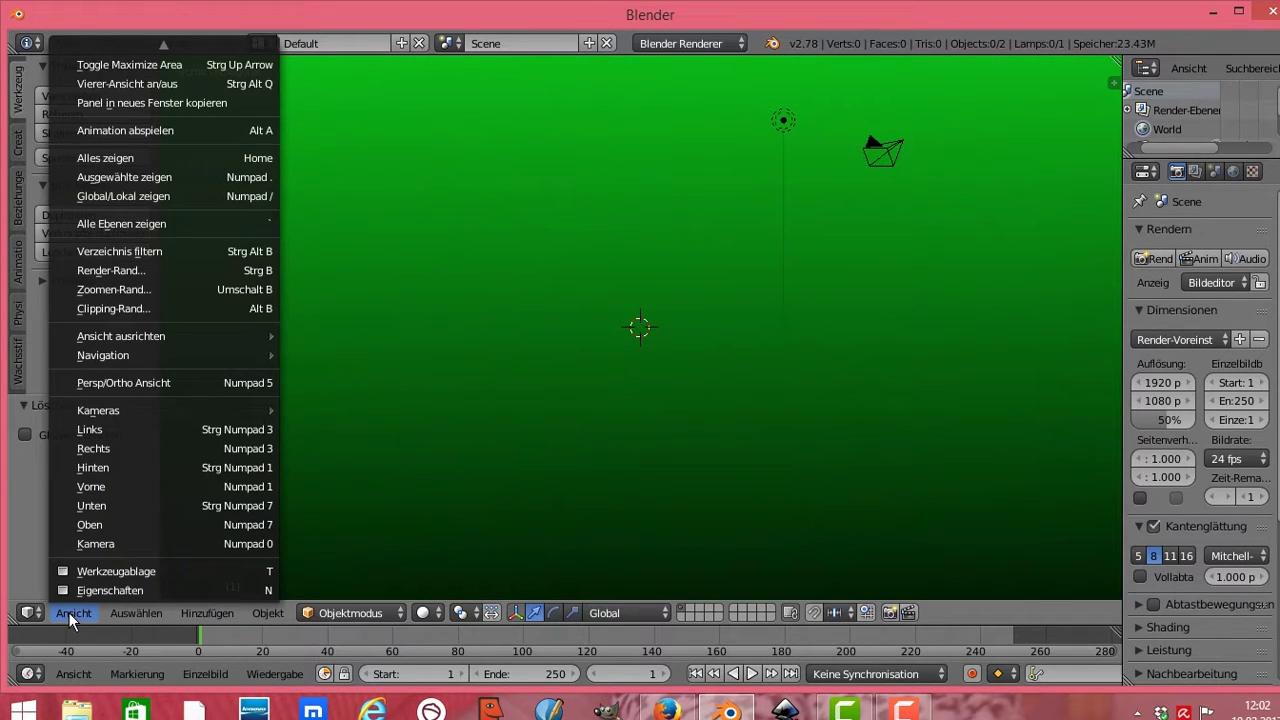
click(115, 524)
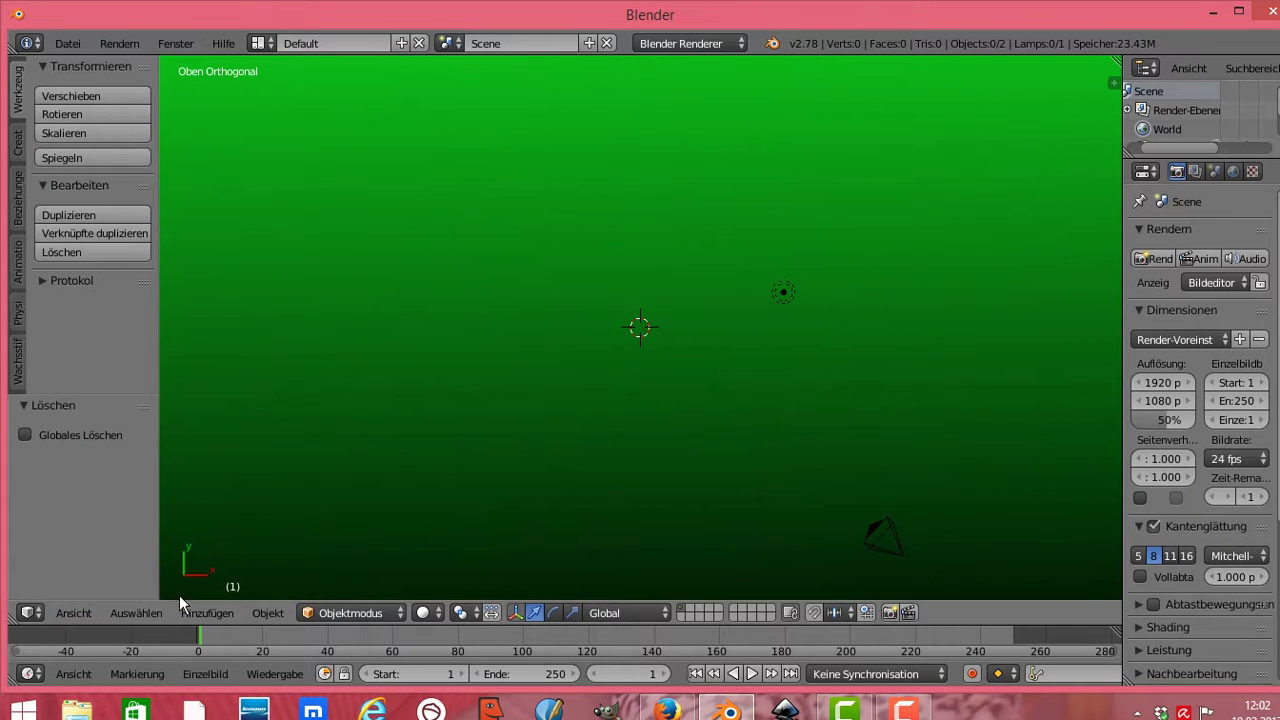
click(214, 613)
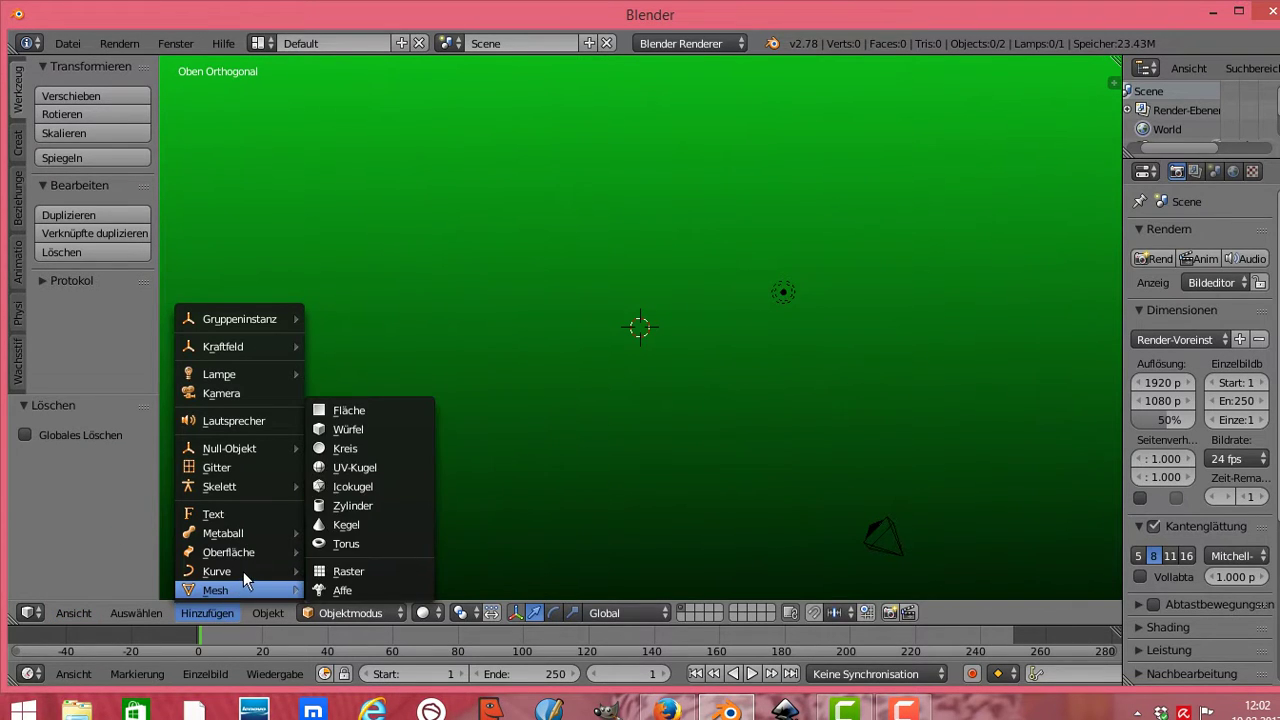
mouse_move(217, 571)
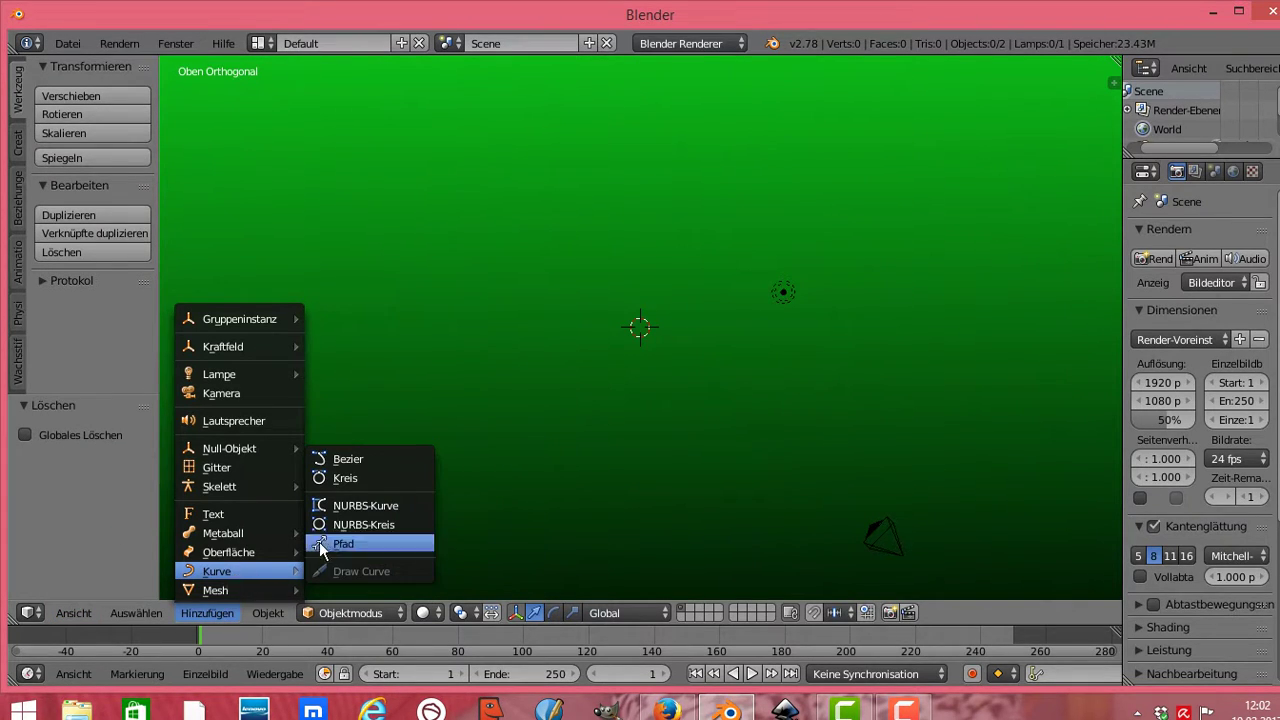
click(359, 477)
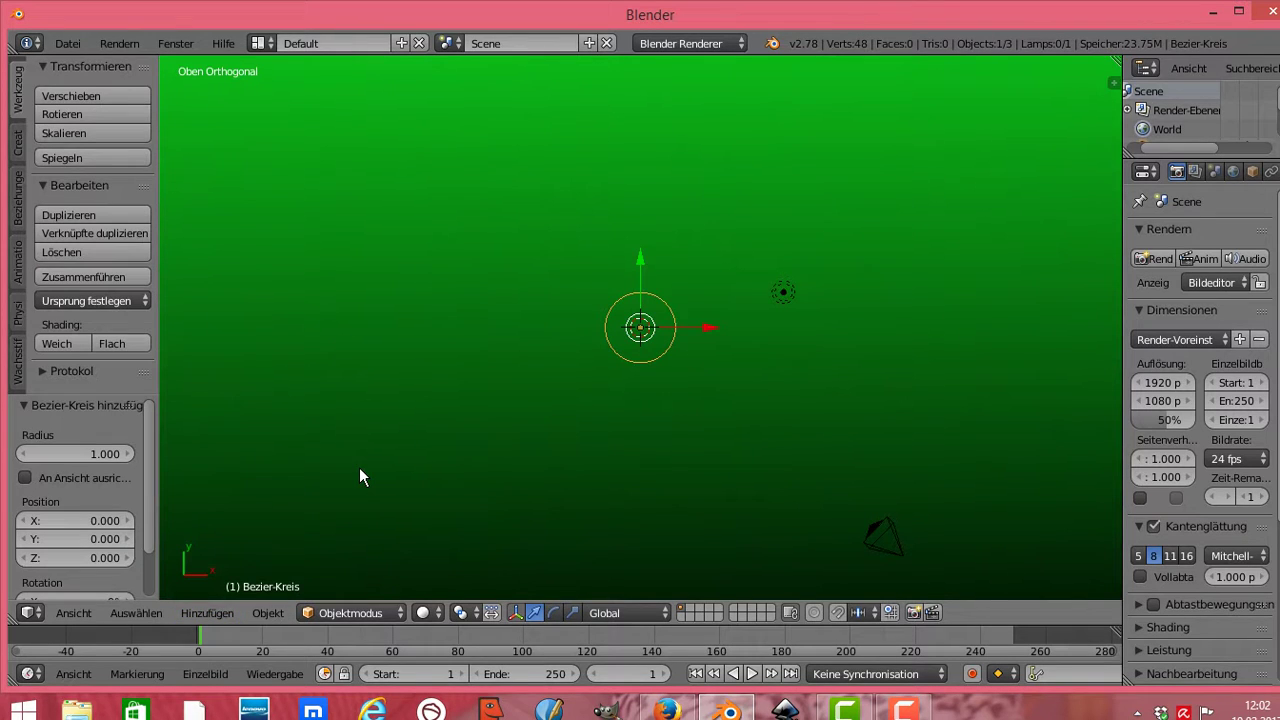
Step: Enter edit mode and stretch the circle's points along X and Y into an ellipse
click(400, 612)
click(391, 570)
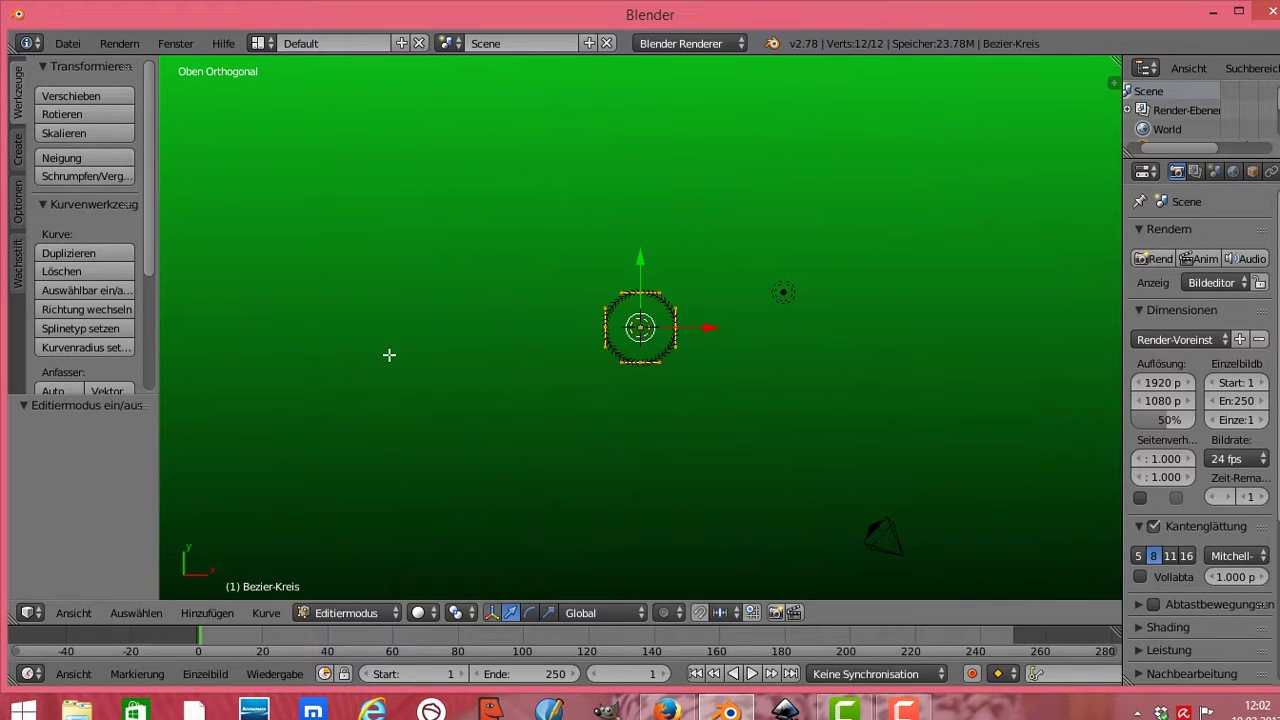
click(548, 612)
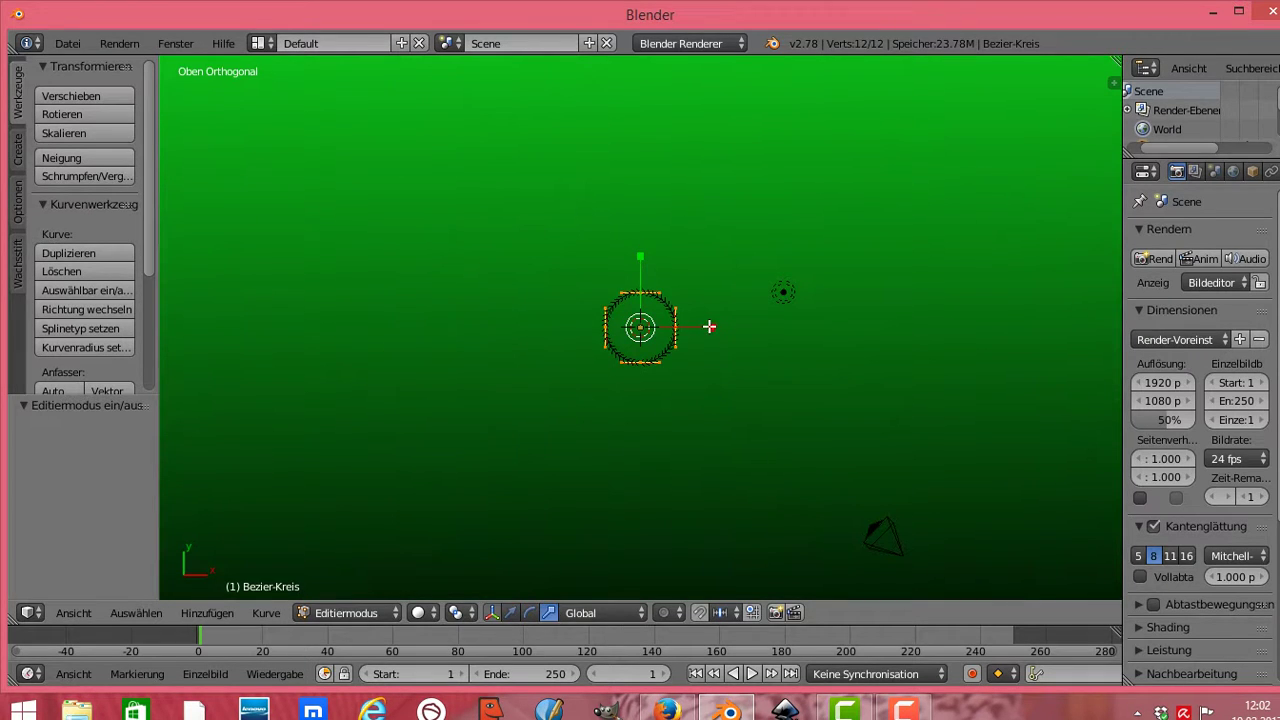
drag(709, 326, 877, 301)
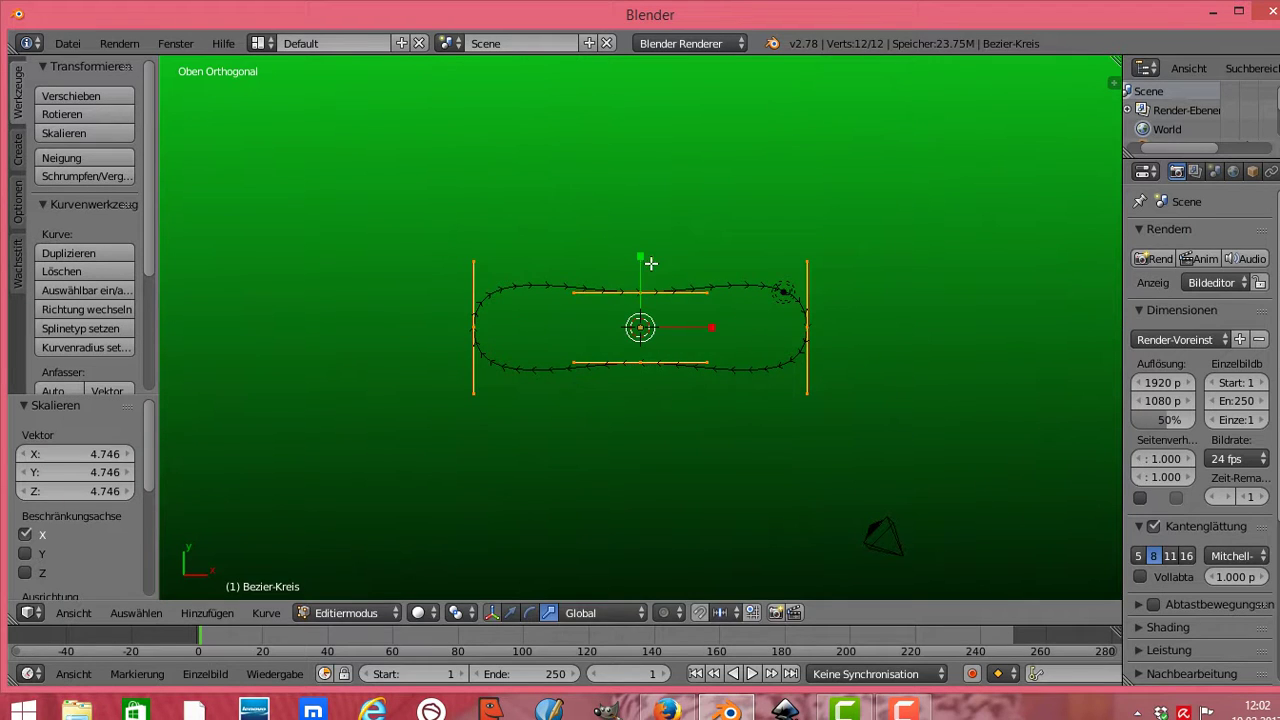
drag(651, 263, 636, 136)
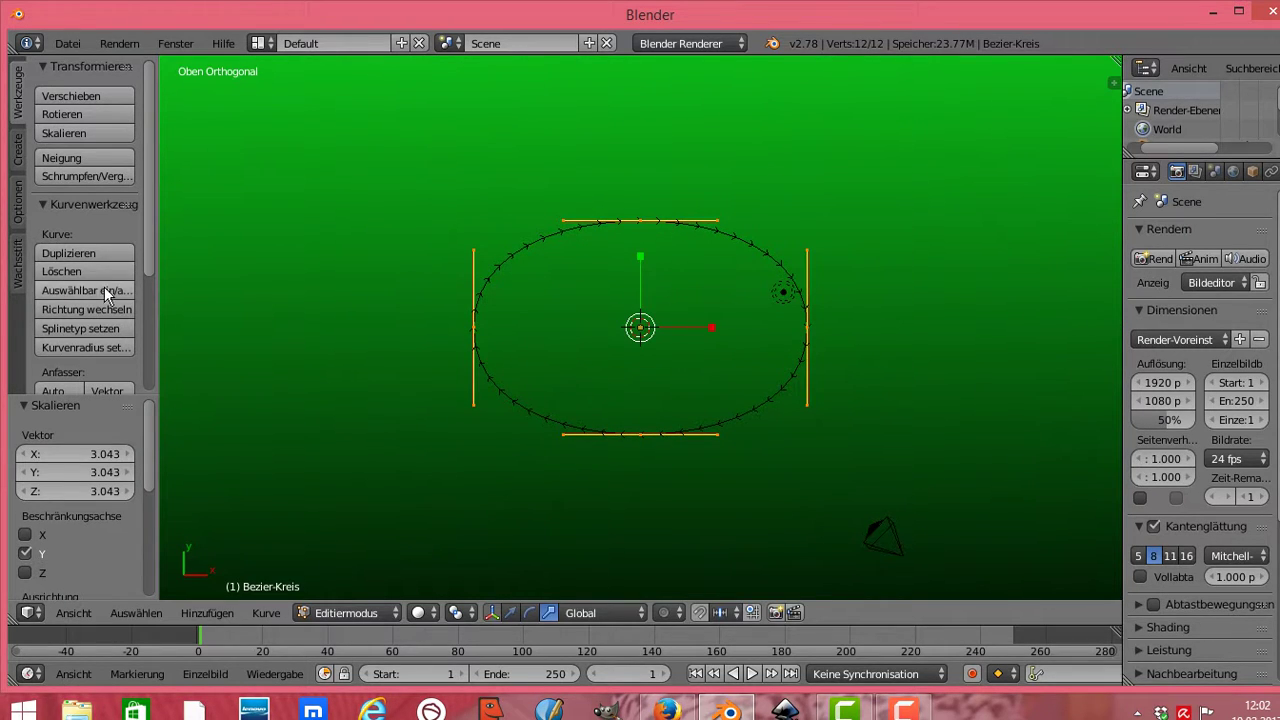
Step: Set the curve handles to Aligned and flatten the ellipse along Y
drag(149, 256, 150, 360)
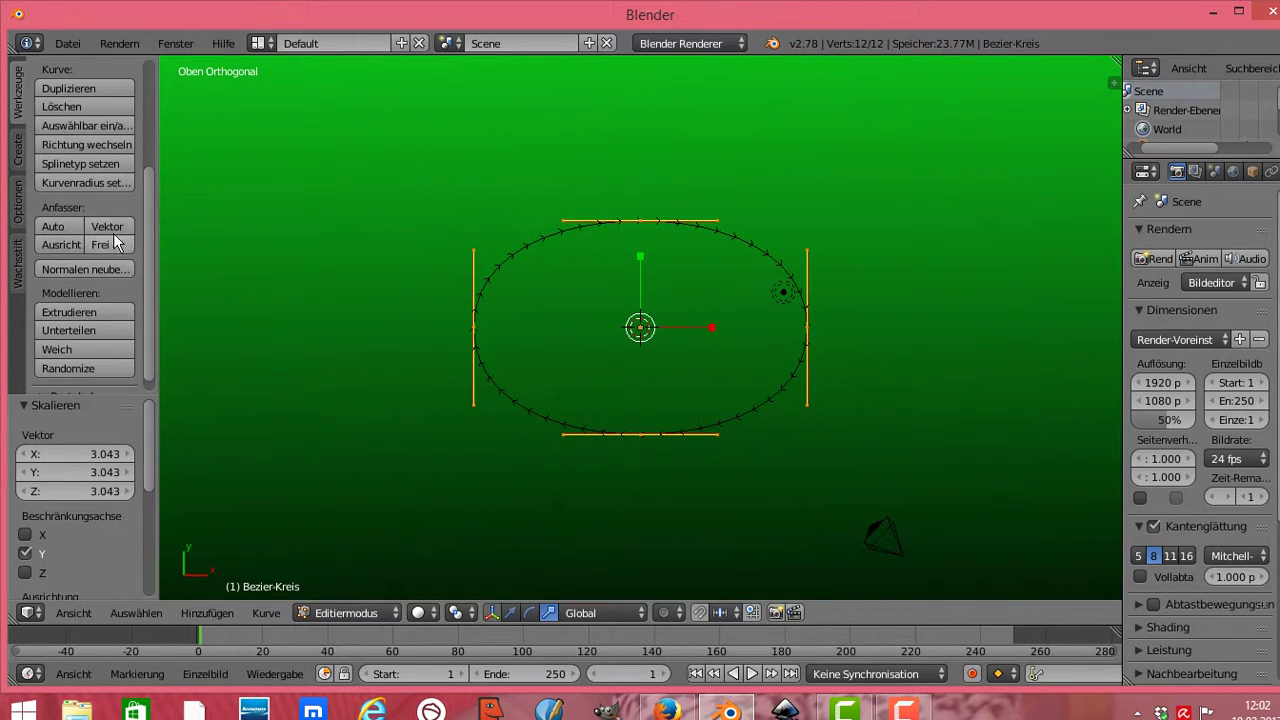
click(67, 244)
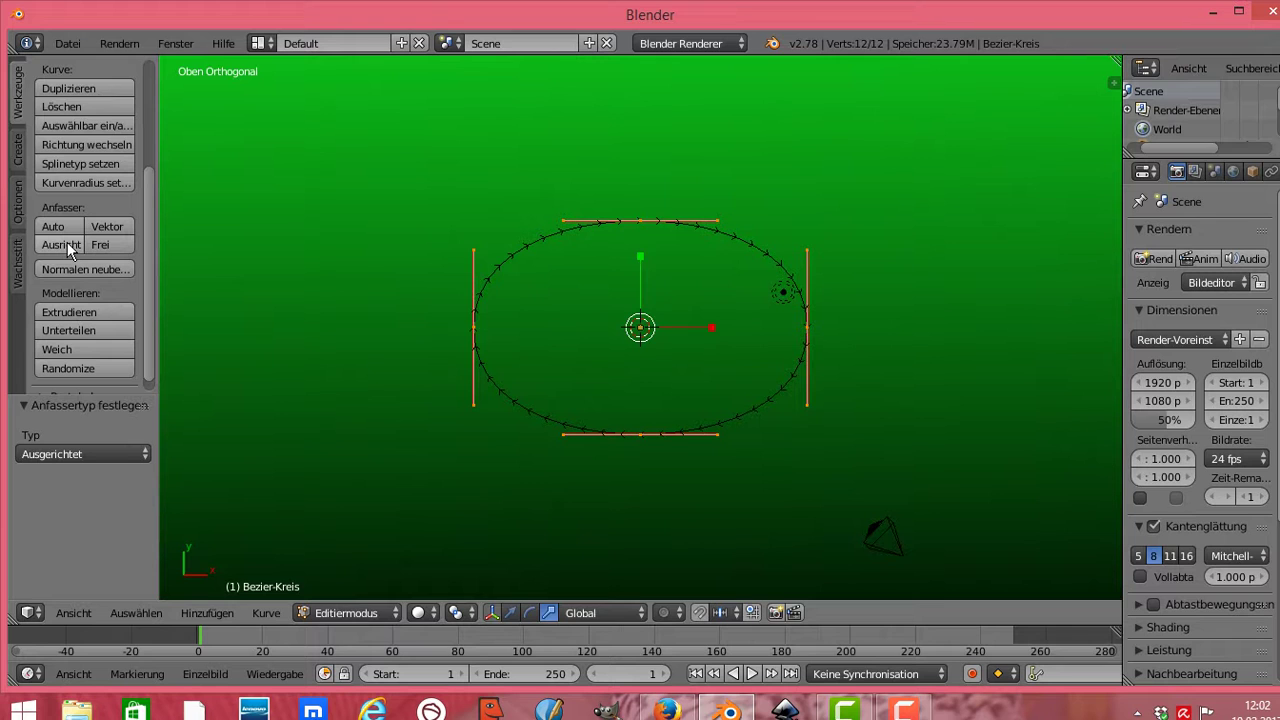
key(s)
key(y)
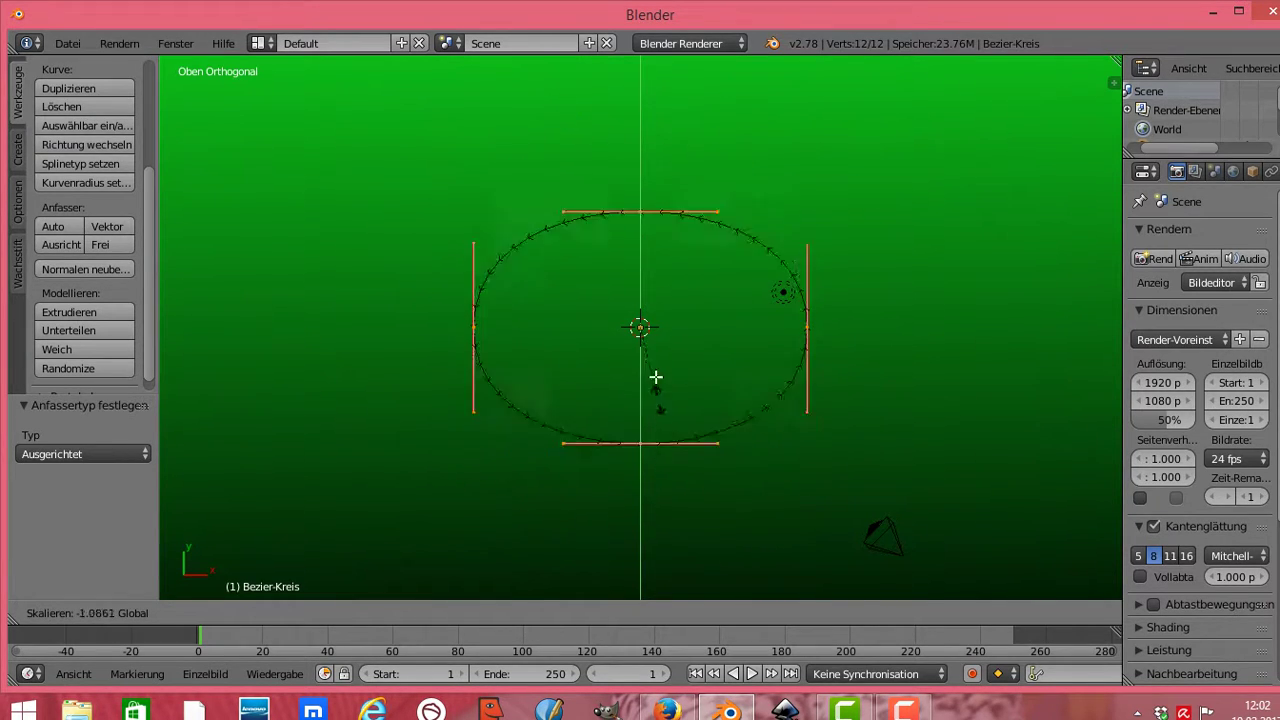
click(651, 283)
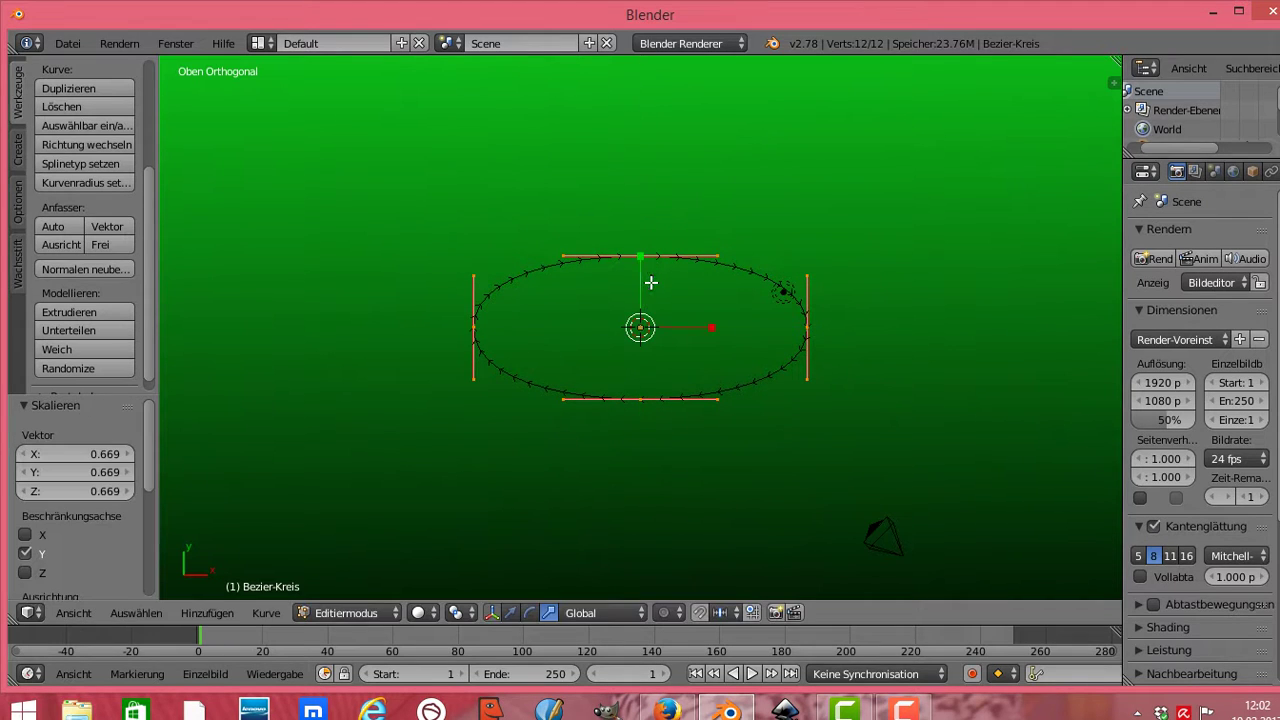
Step: Widen the ellipse along X and rescale it along Y to 1.513
key(s)
key(x)
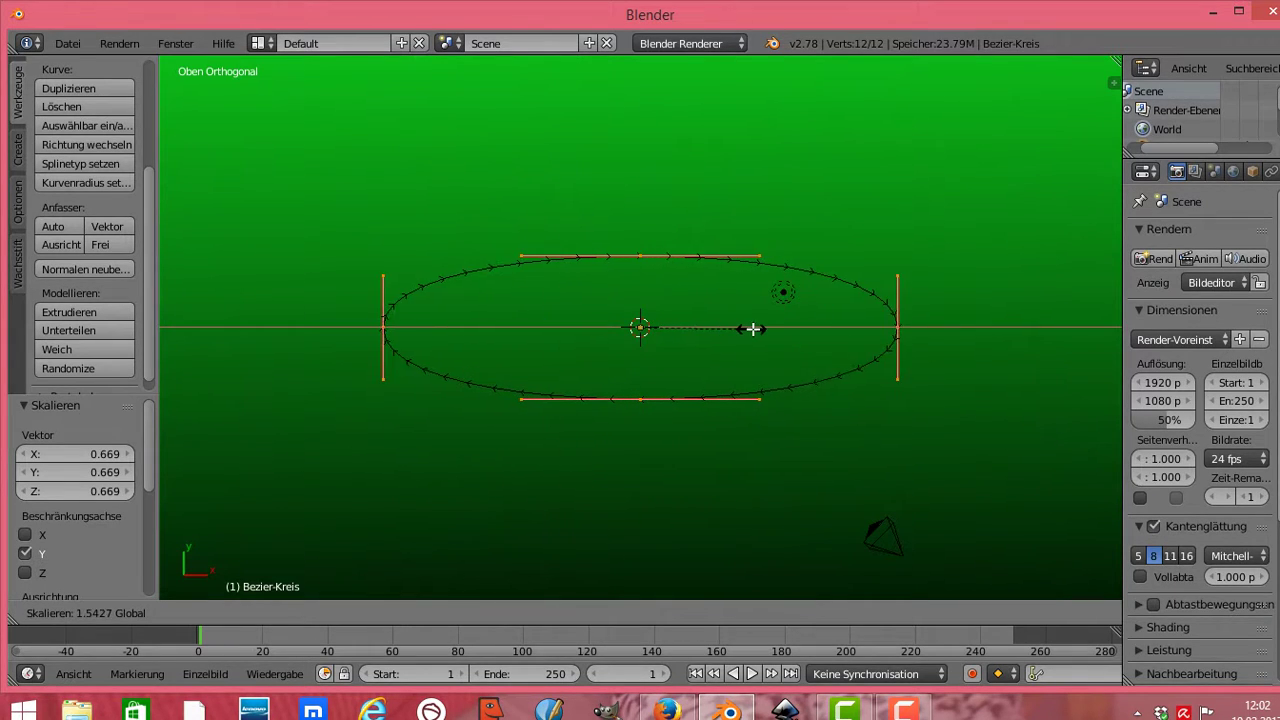
click(786, 331)
key(s)
key(y)
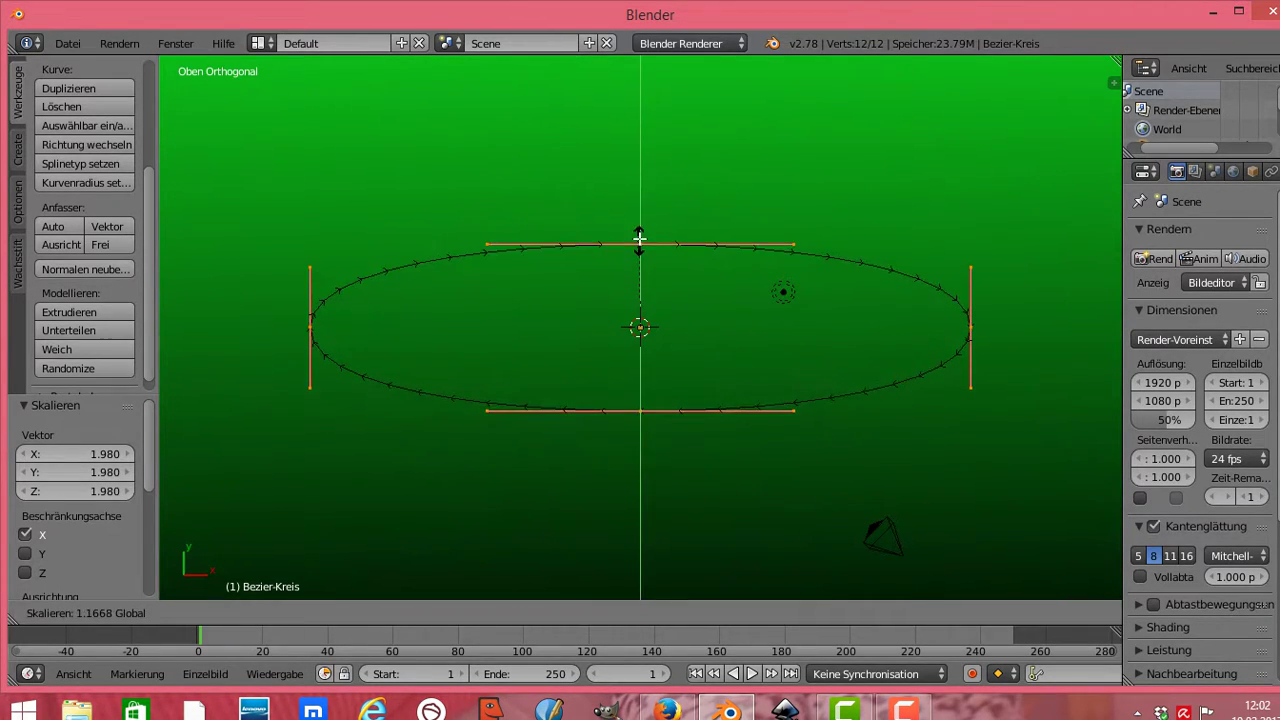
click(638, 215)
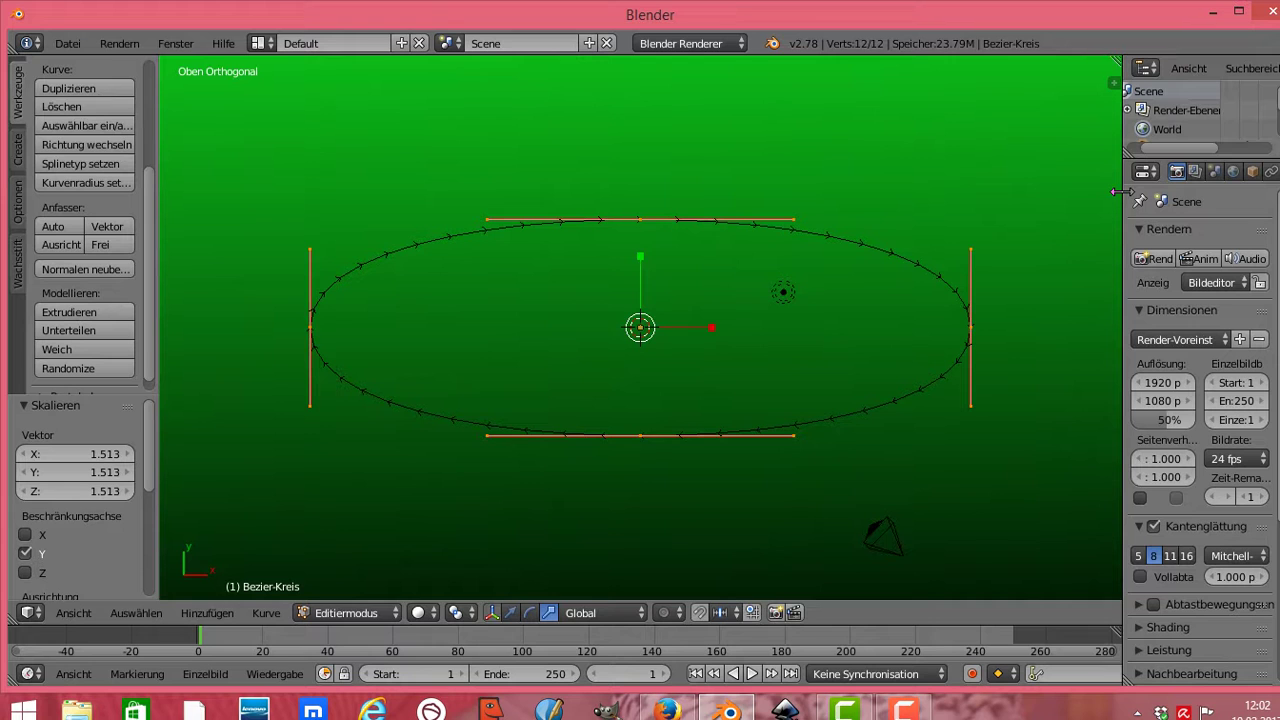
drag(1118, 192, 1000, 192)
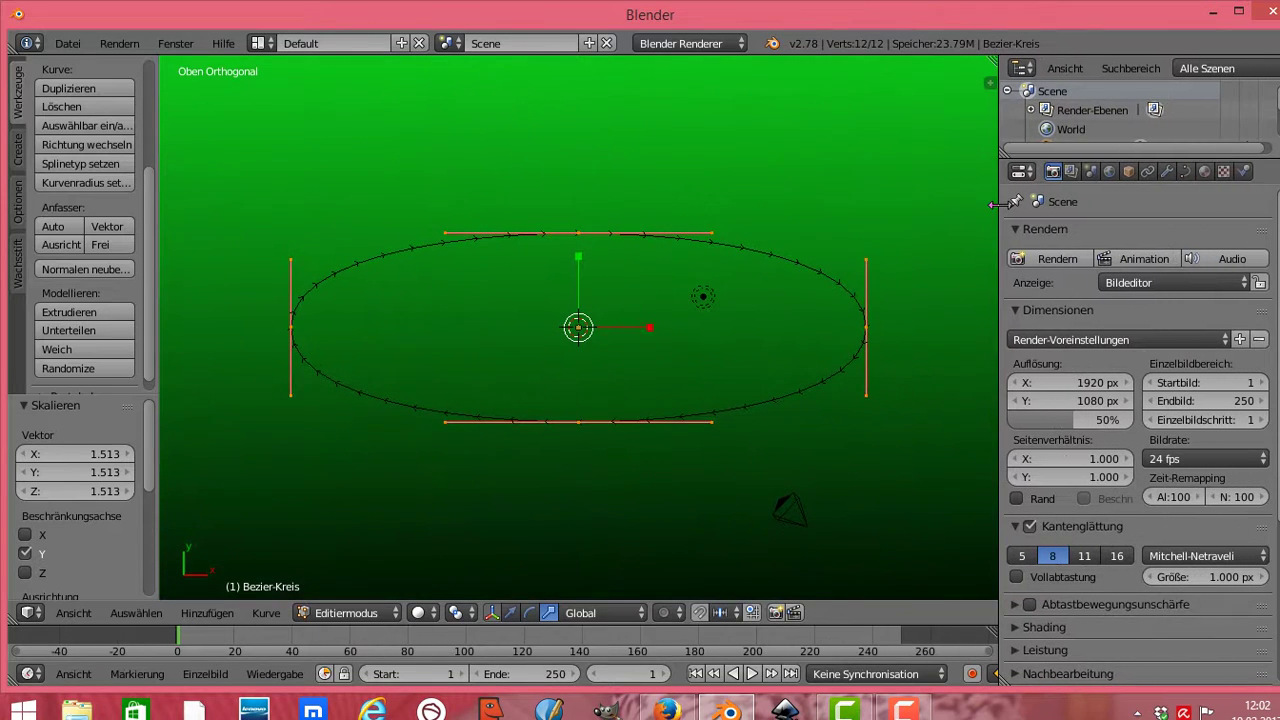
Step: In Curve Data, set bevel depth 1.089, resolution 32, offset 0.071 and extrude 0.639
click(1186, 172)
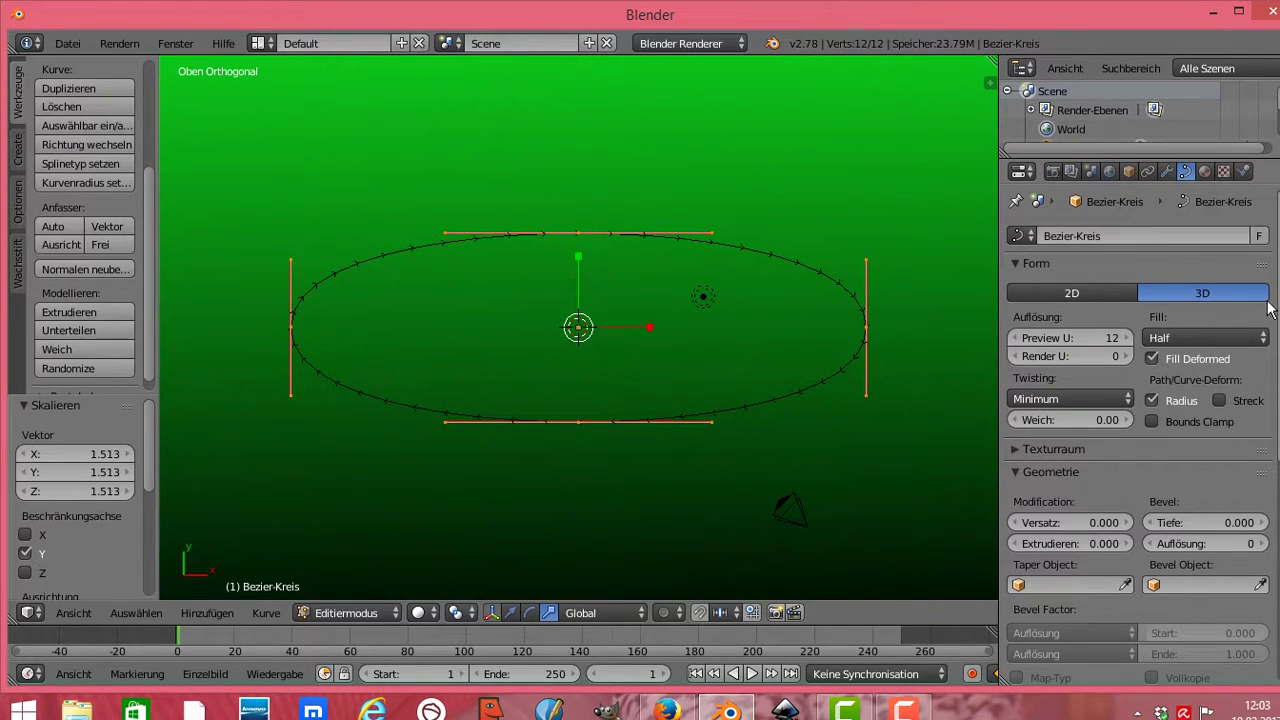
scroll(1163, 310, down, 3)
scroll(1163, 310, down, 2)
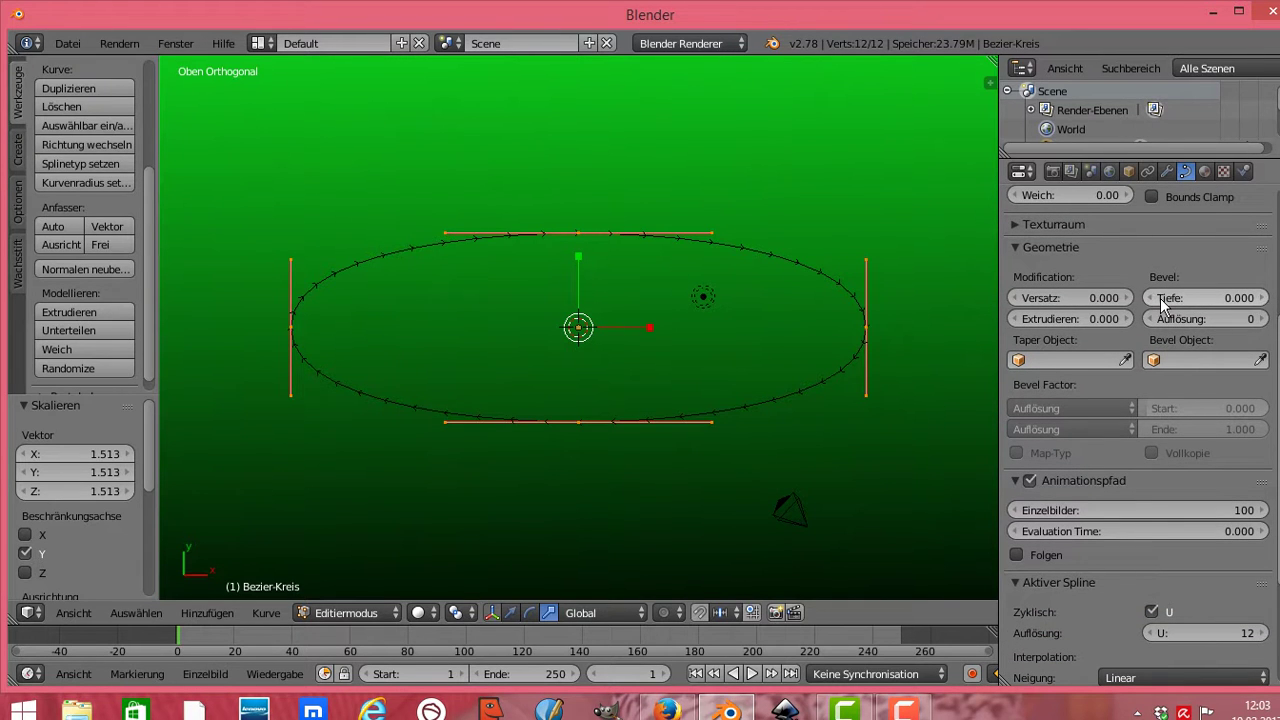
drag(1163, 305, 1210, 305)
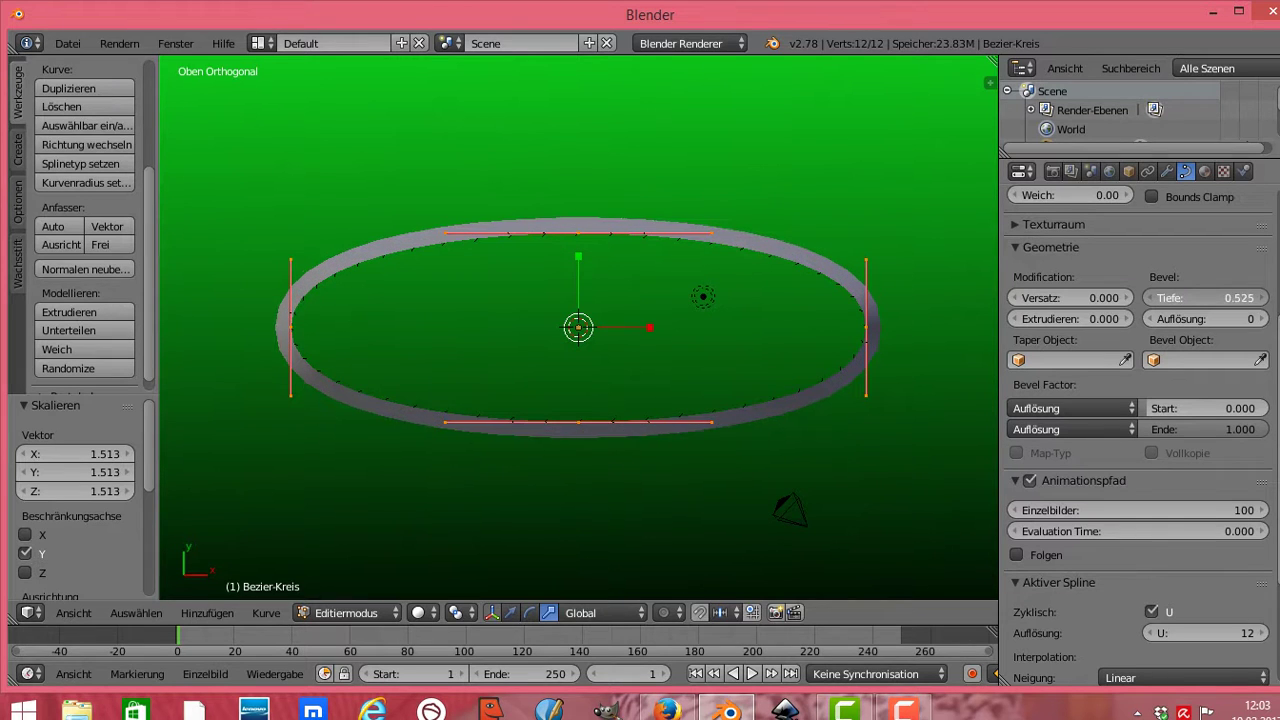
mouse_move(1210, 305)
mouse_down()
mouse_move(1157, 313)
mouse_move(1210, 316)
mouse_up()
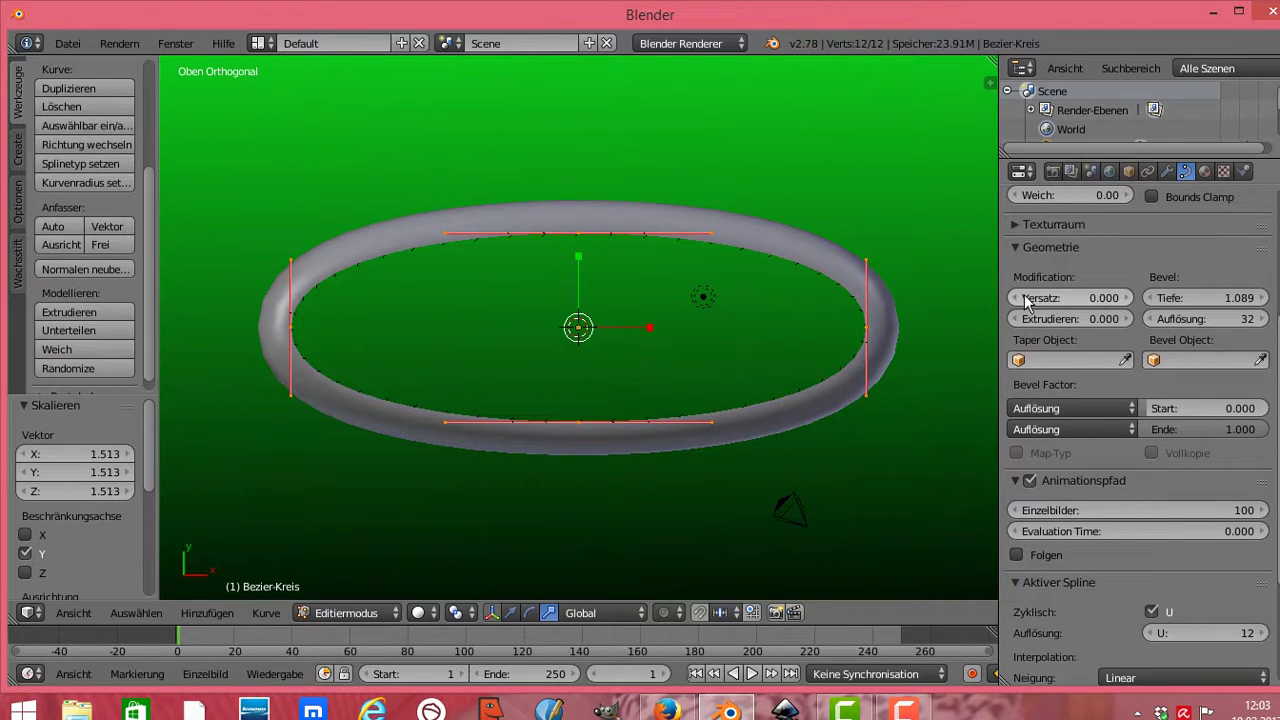
drag(1027, 302, 1034, 318)
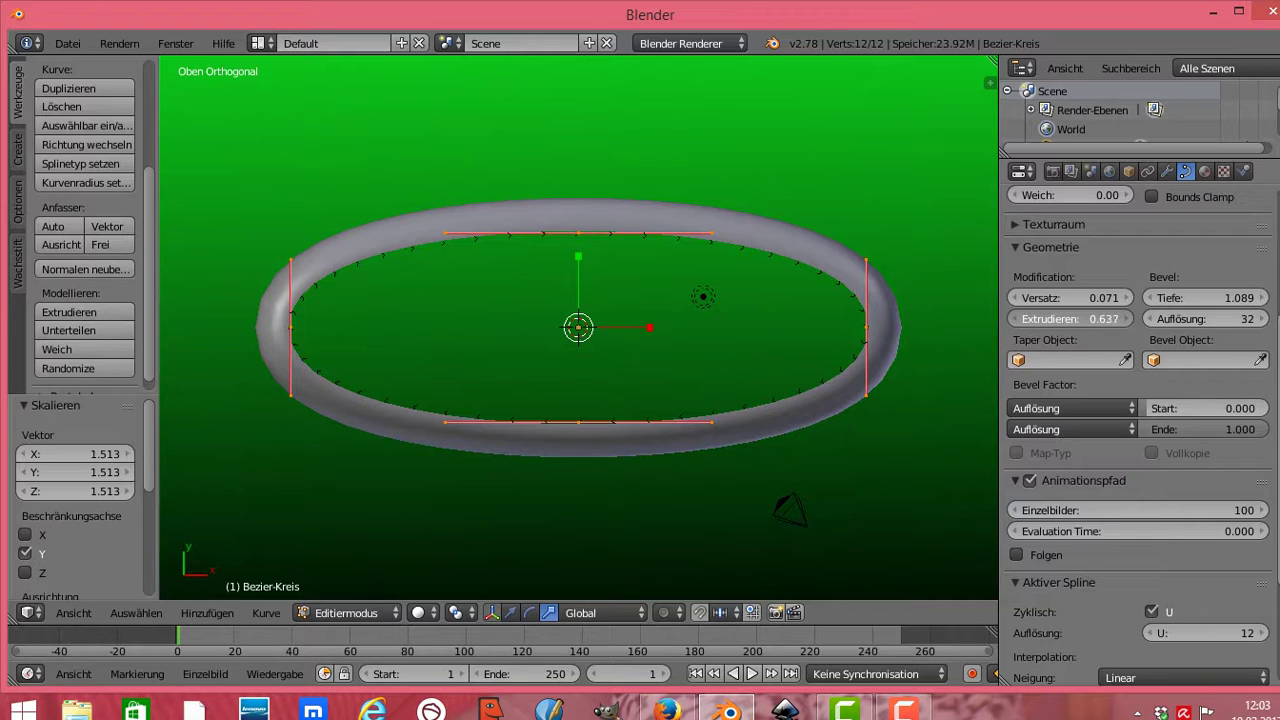
drag(1024, 318, 1026, 318)
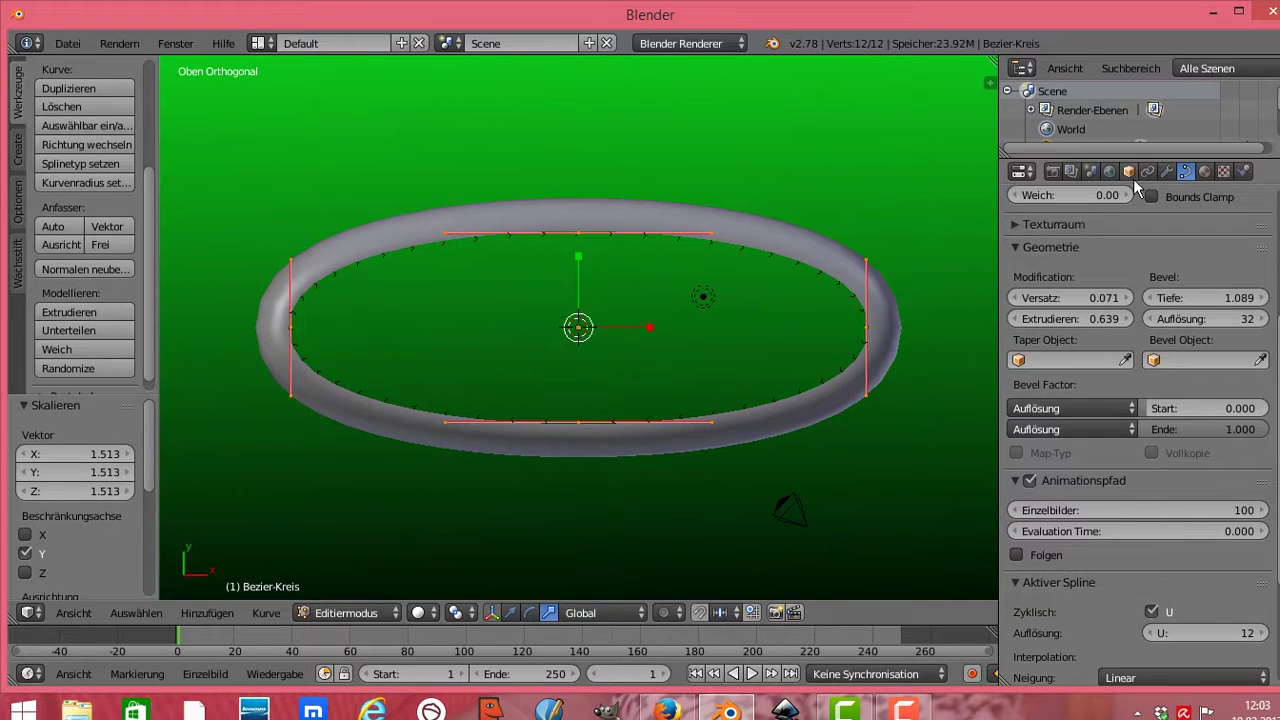
Step: Create the new material Material.001 with a crimson-red diffuse colour
click(1204, 172)
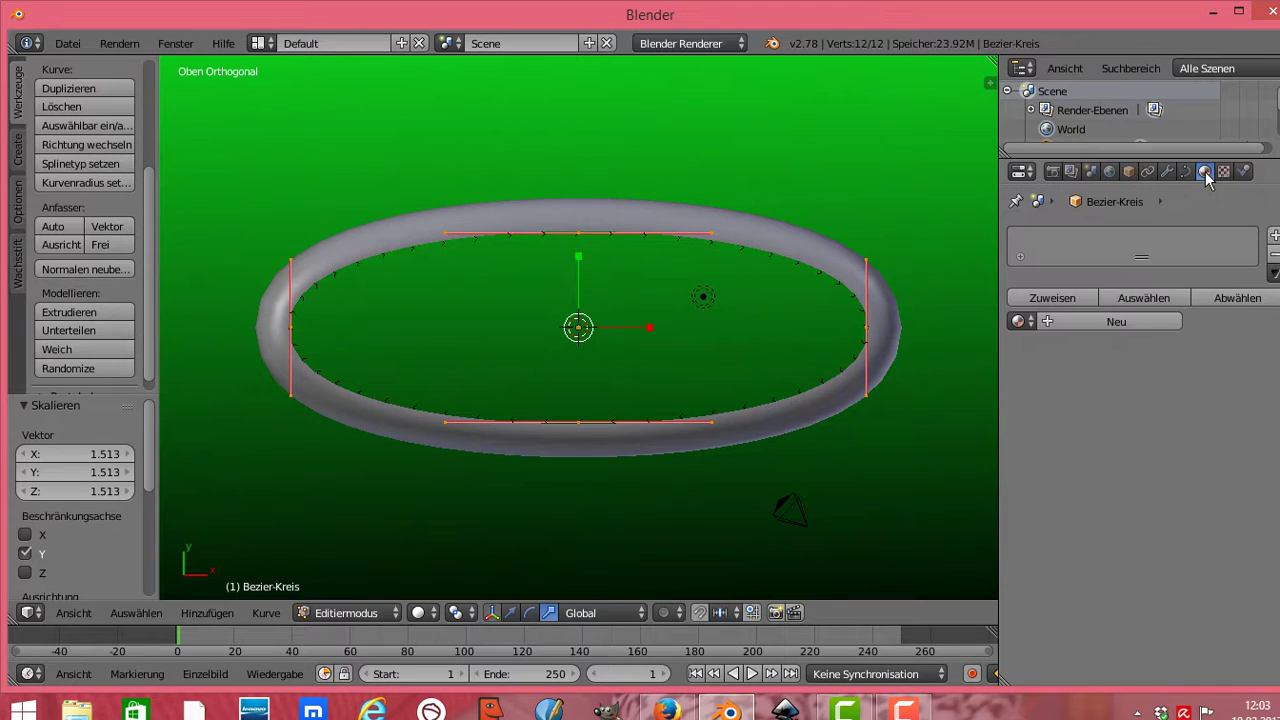
click(1130, 320)
click(1095, 548)
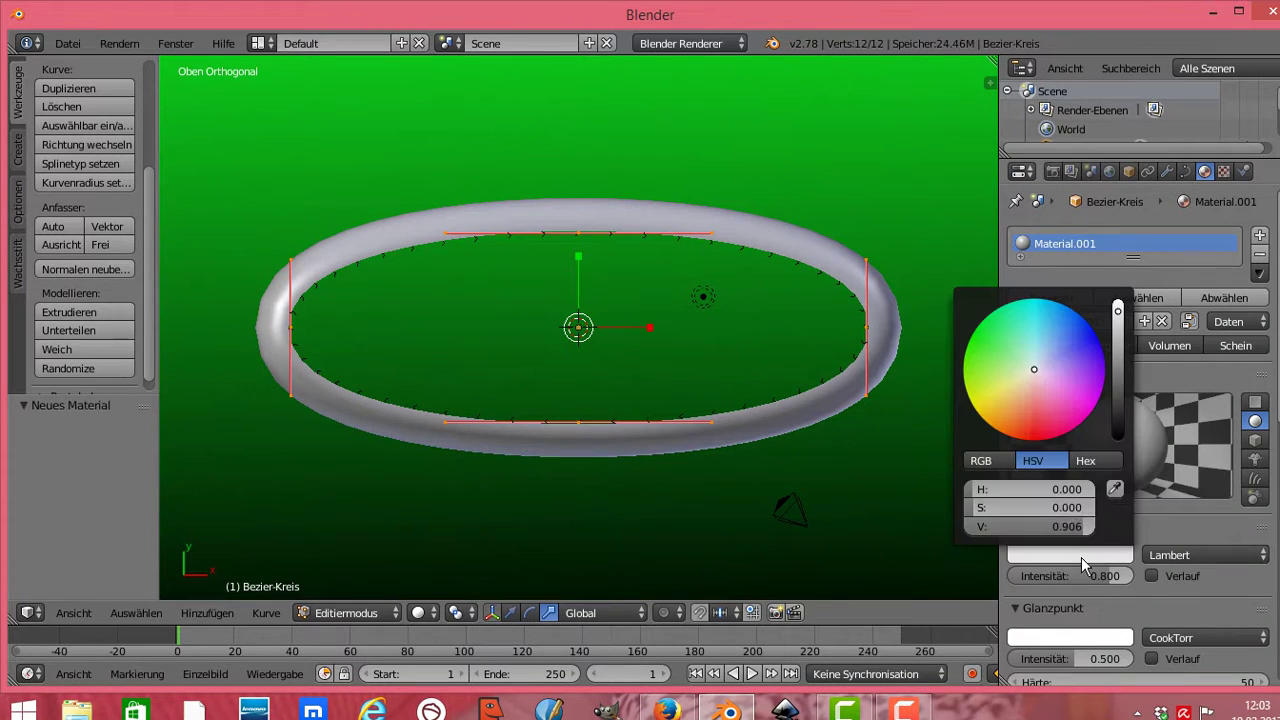
click(1023, 434)
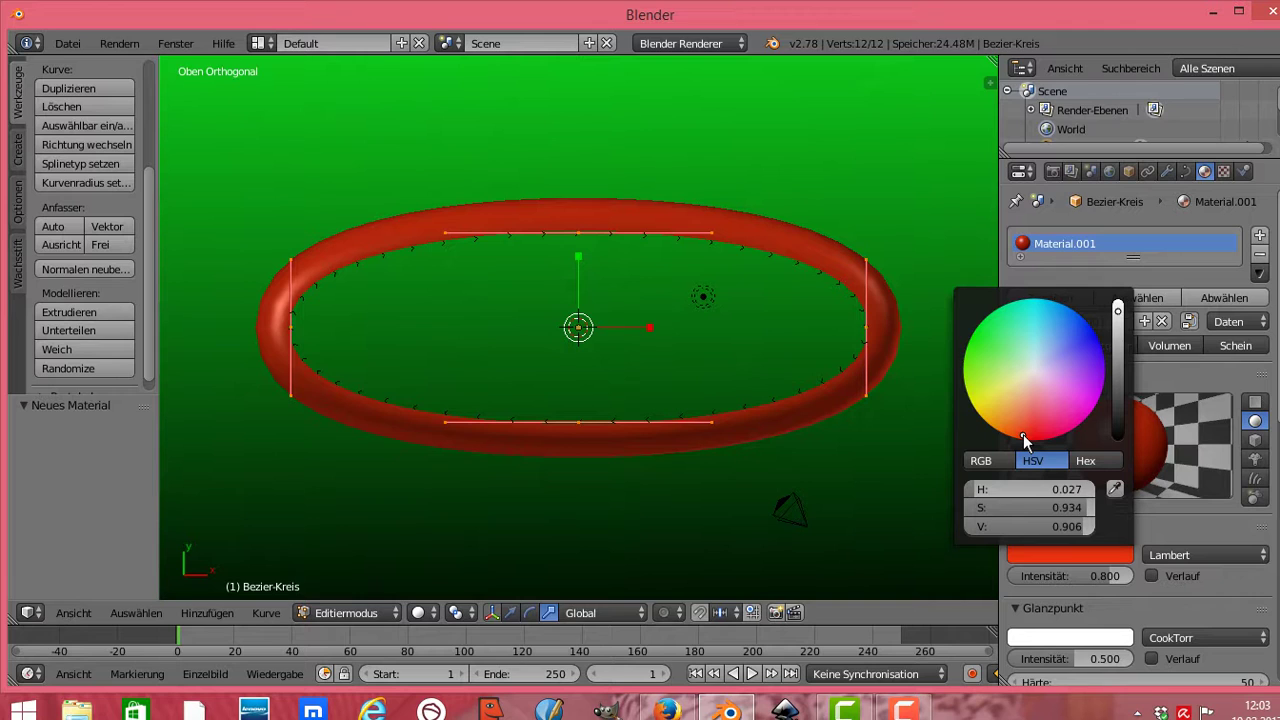
drag(1023, 434, 1049, 436)
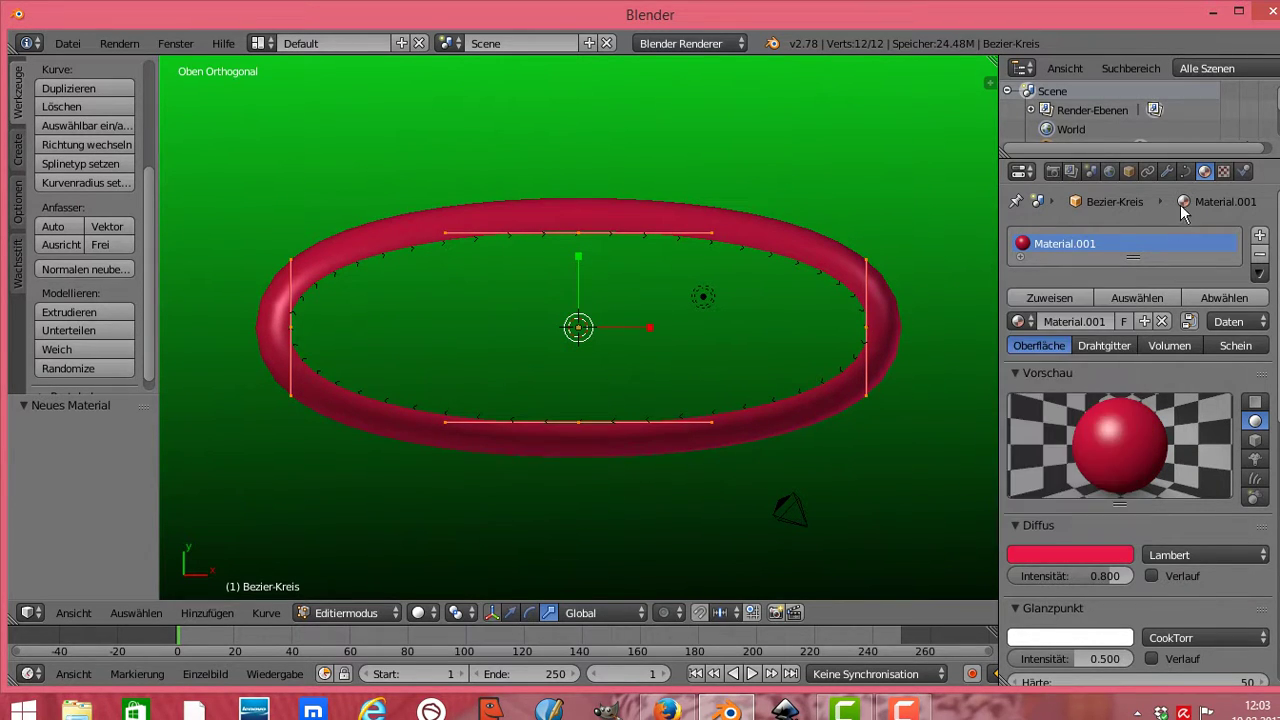
Step: Rotate the ring to X 235.4°, Y 171.4° and Z 185.6°
click(1130, 172)
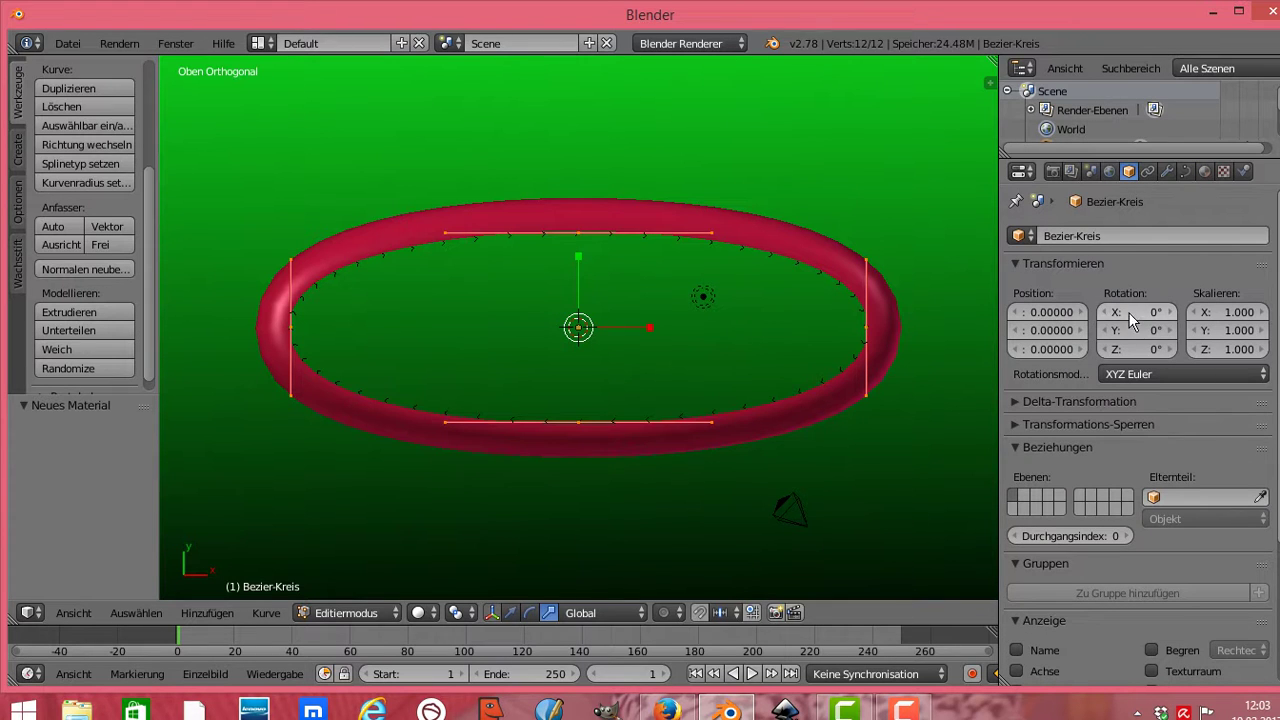
drag(1135, 312, 1250, 312)
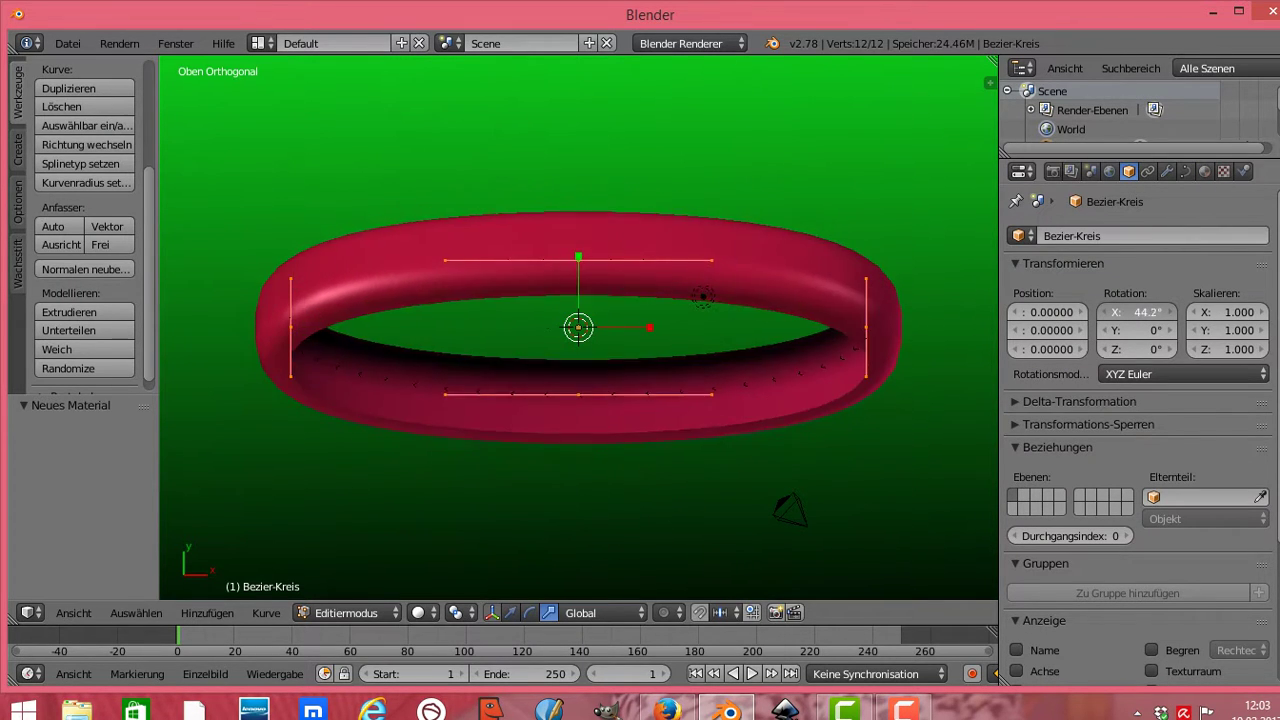
drag(1145, 312, 1250, 312)
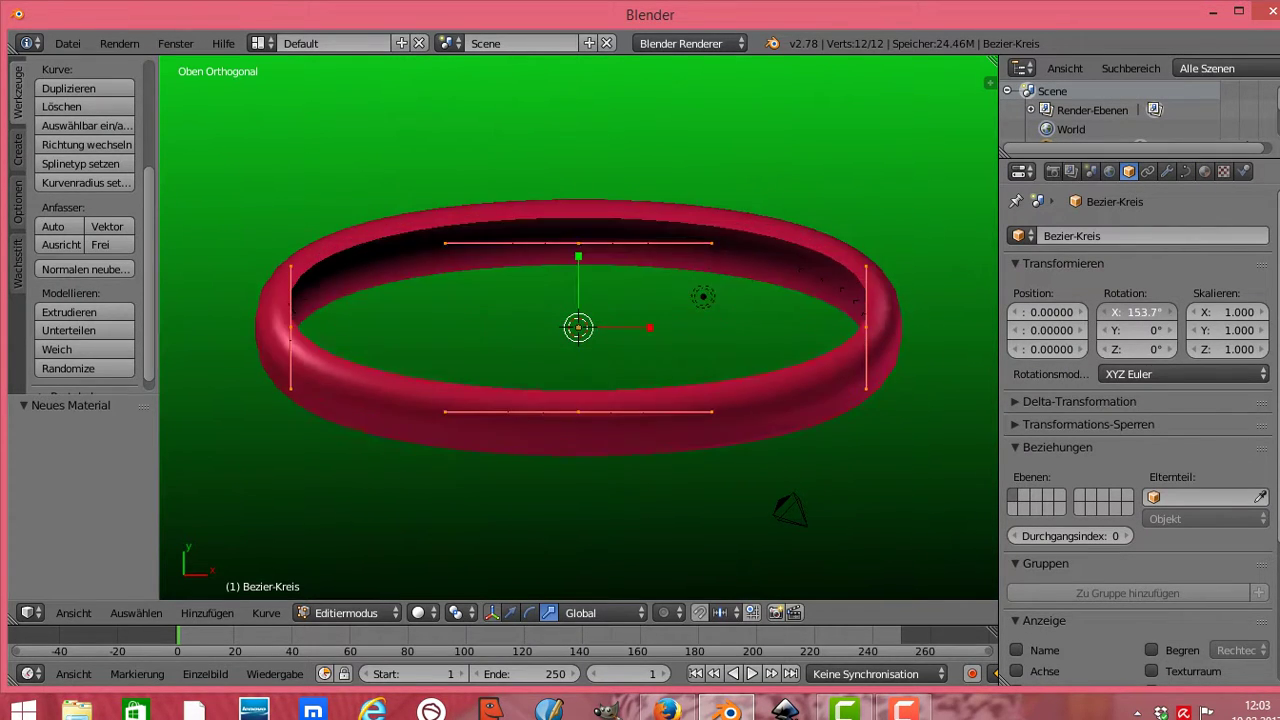
mouse_move(1140, 312)
mouse_down()
mouse_move(1160, 312)
mouse_move(1150, 330)
mouse_move(1250, 330)
mouse_up()
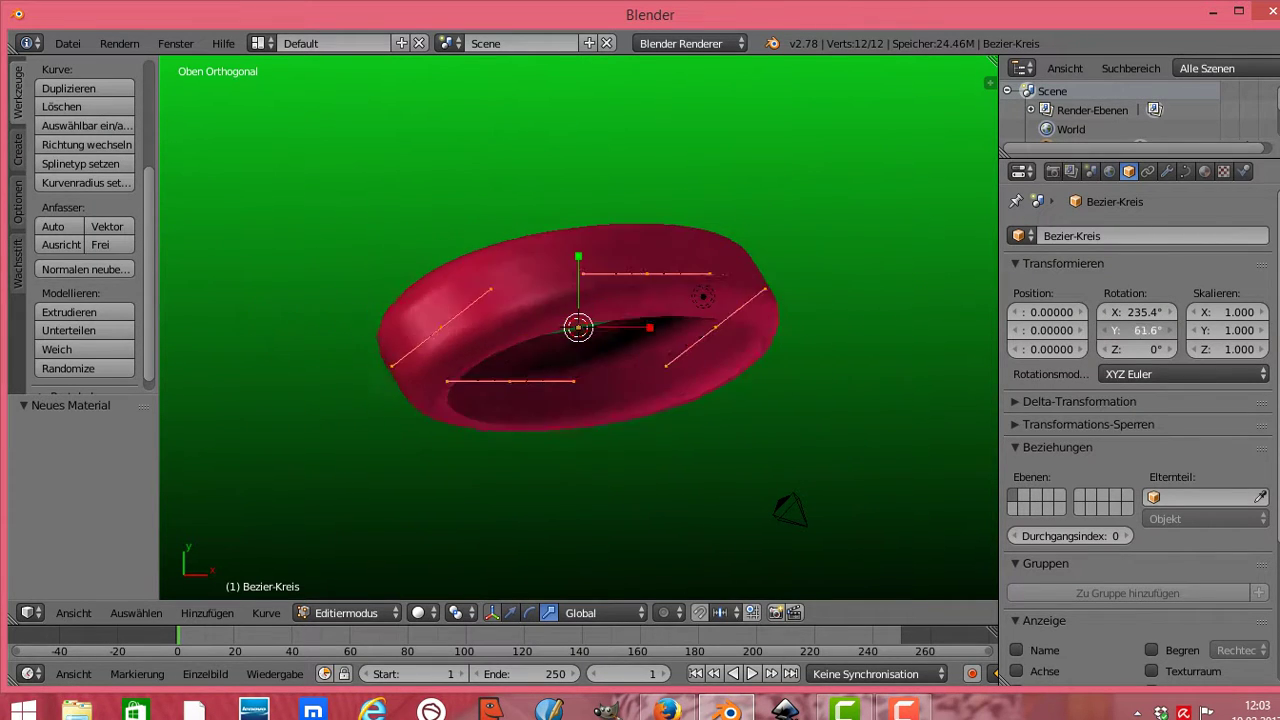
mouse_move(1135, 330)
mouse_down()
mouse_move(1200, 330)
mouse_move(1145, 349)
mouse_move(1260, 349)
mouse_up()
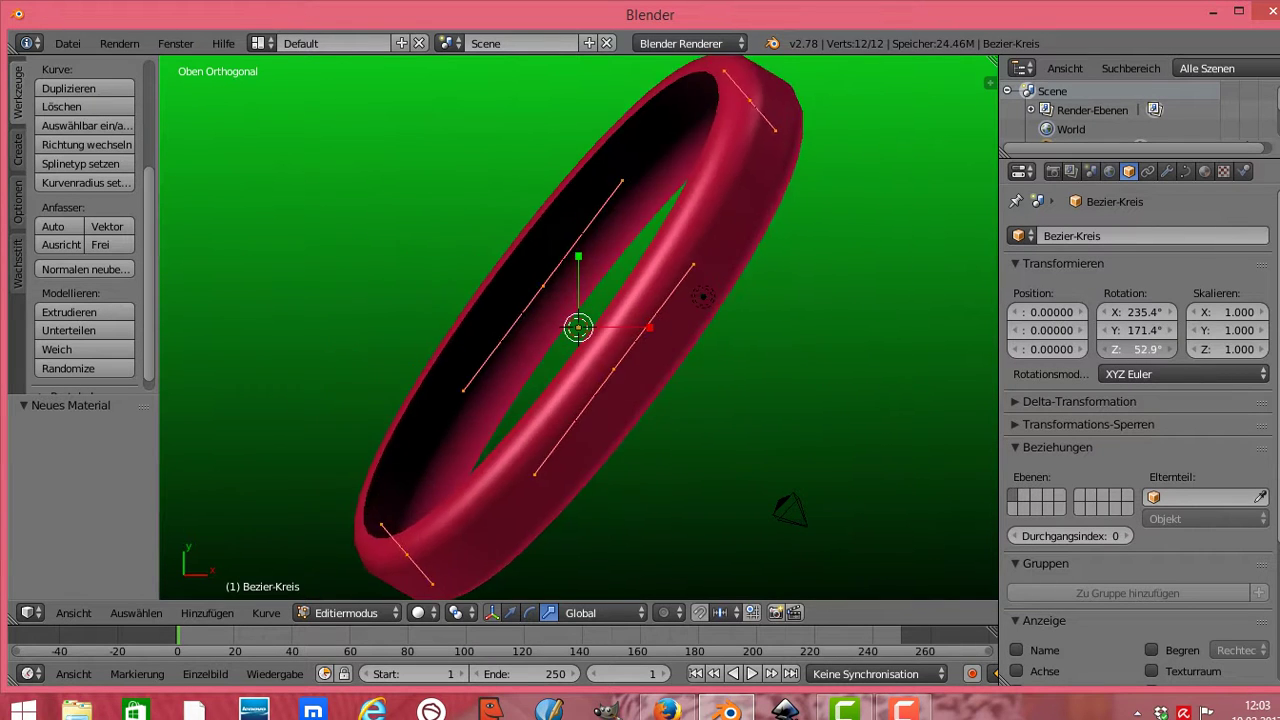
drag(1145, 349, 1160, 349)
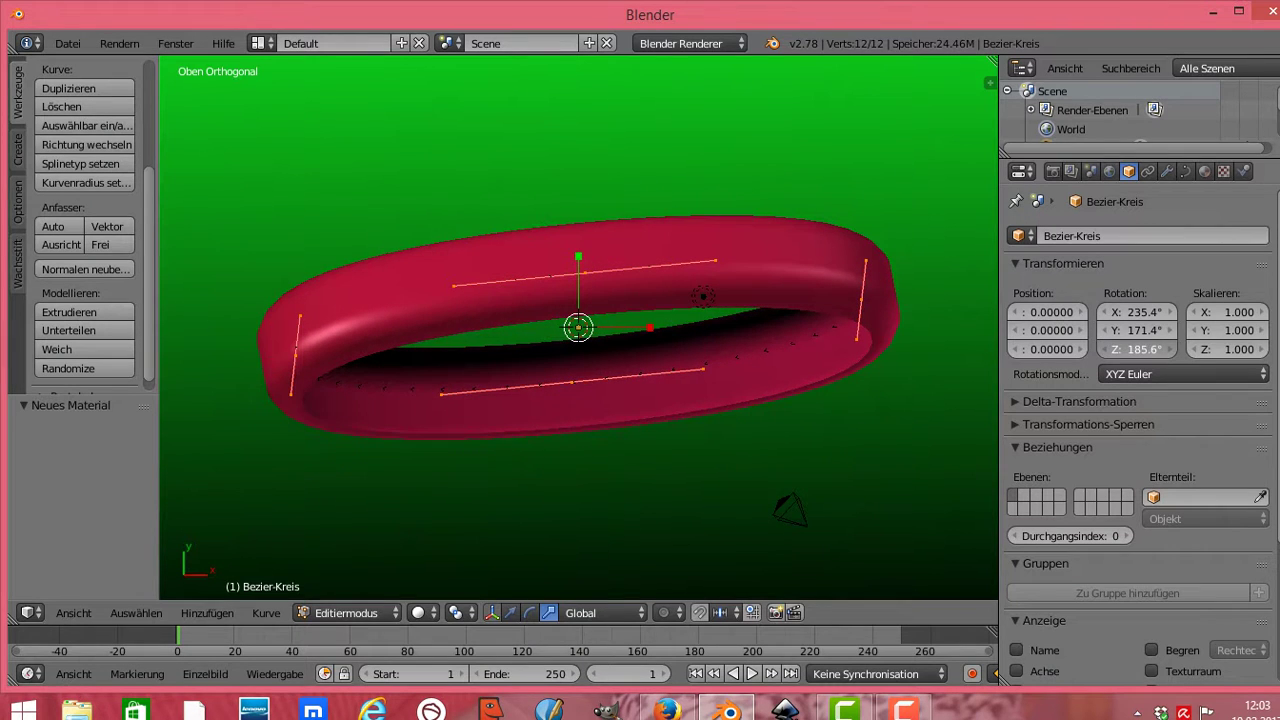
Step: Set the ring's object scale to X 1.040, Y -2.490 and Z 1.730
mouse_move(1227, 312)
mouse_down()
mouse_move(1262, 312)
mouse_move(1134, 312)
mouse_move(1230, 312)
mouse_move(1233, 330)
mouse_move(1085, 330)
mouse_up()
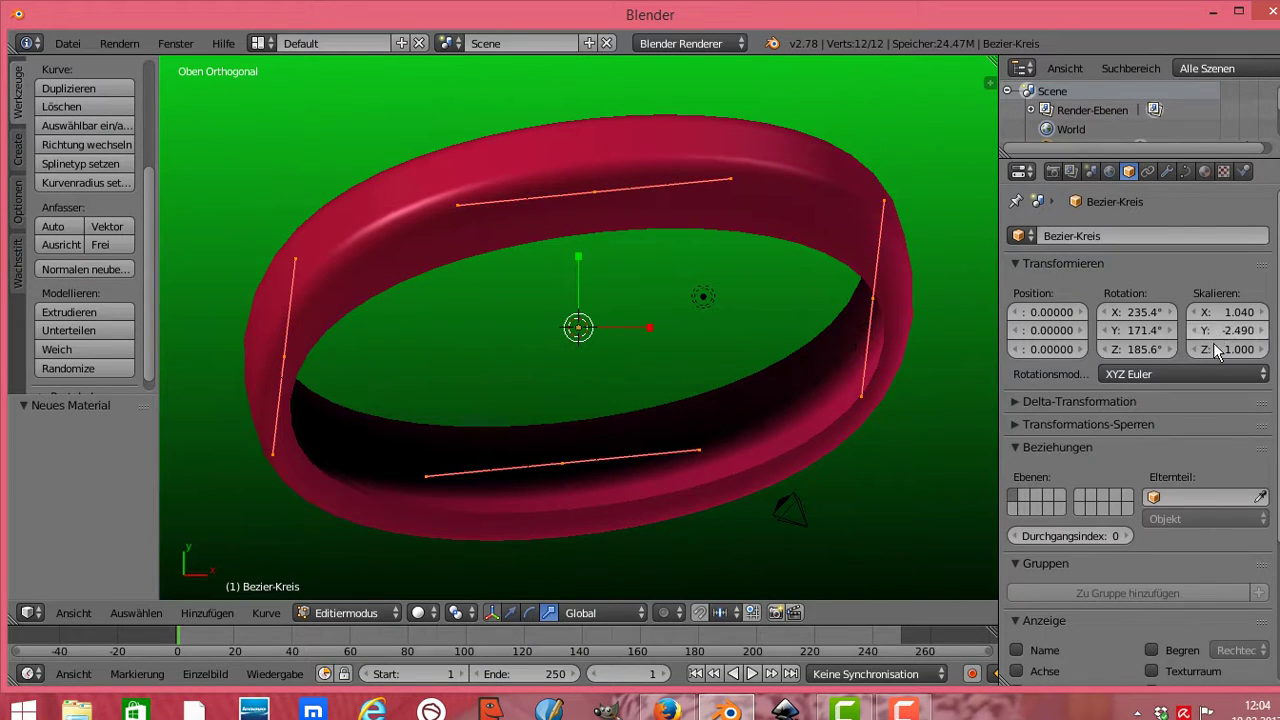
drag(1216, 349, 1279, 349)
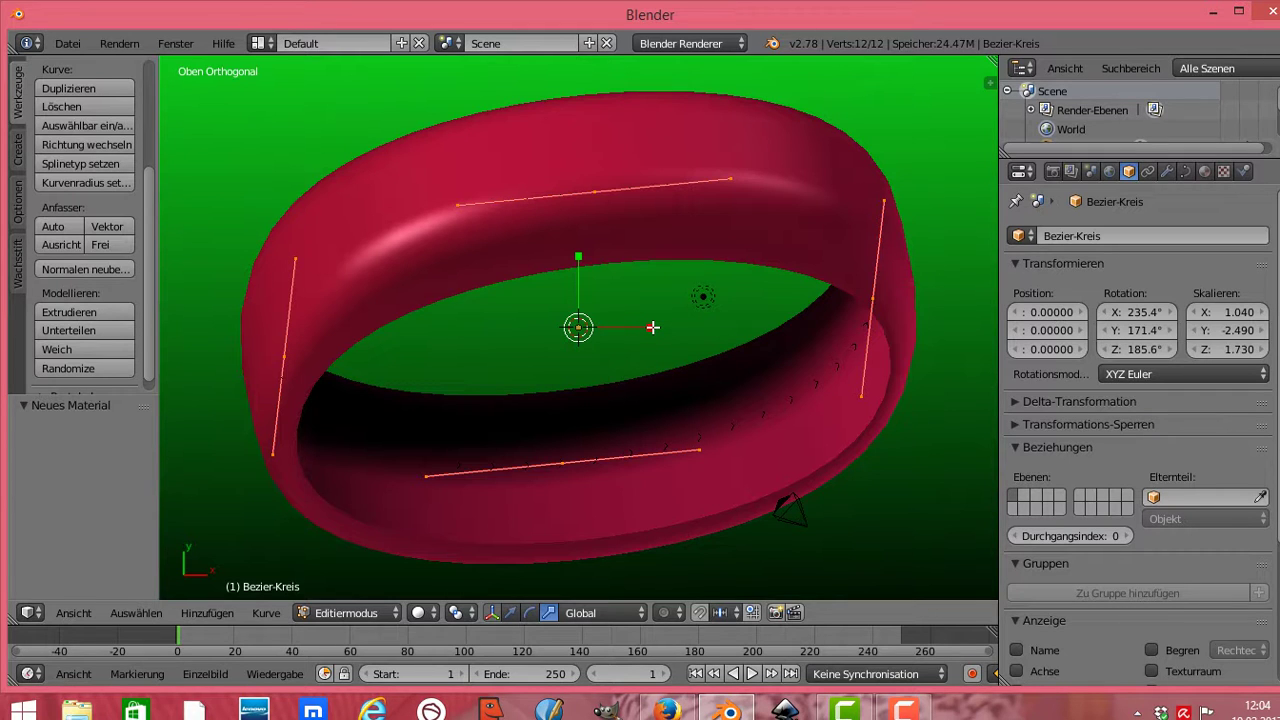
Step: Scale the curve points 0.301 along X, 0.410 along Y, then 1.149 along X
key(s)
key(x)
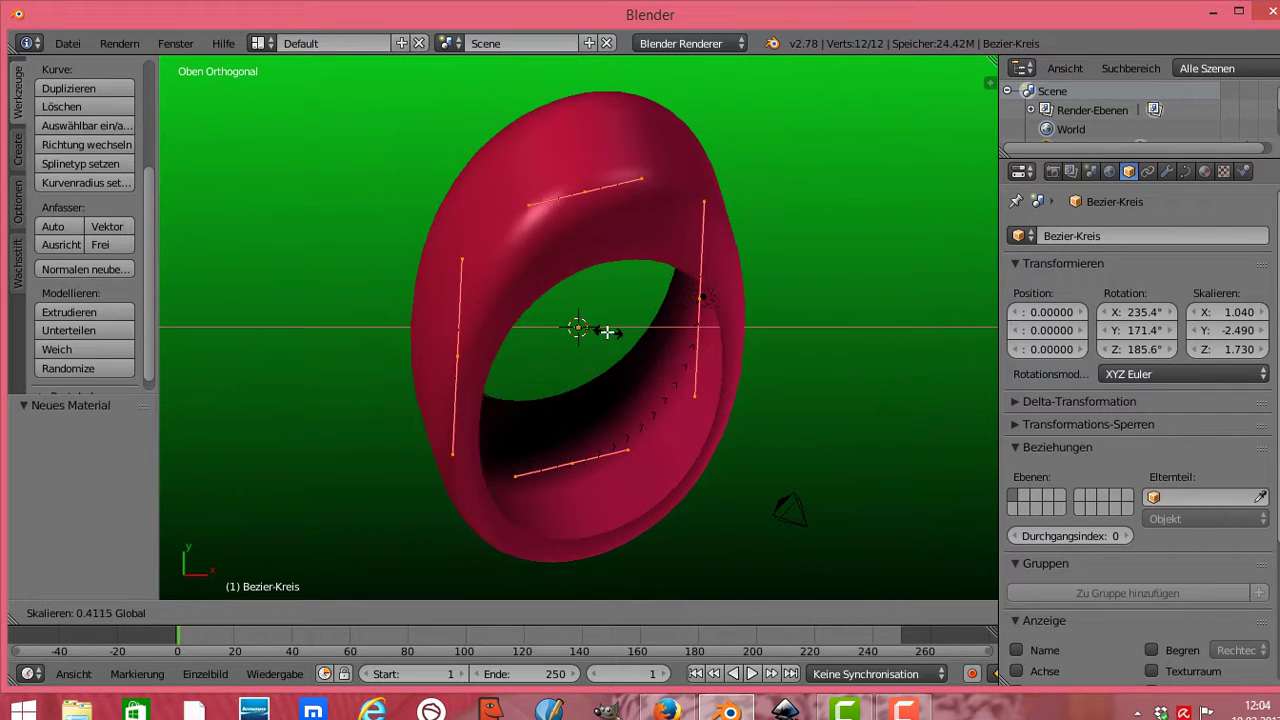
click(600, 322)
click(578, 245)
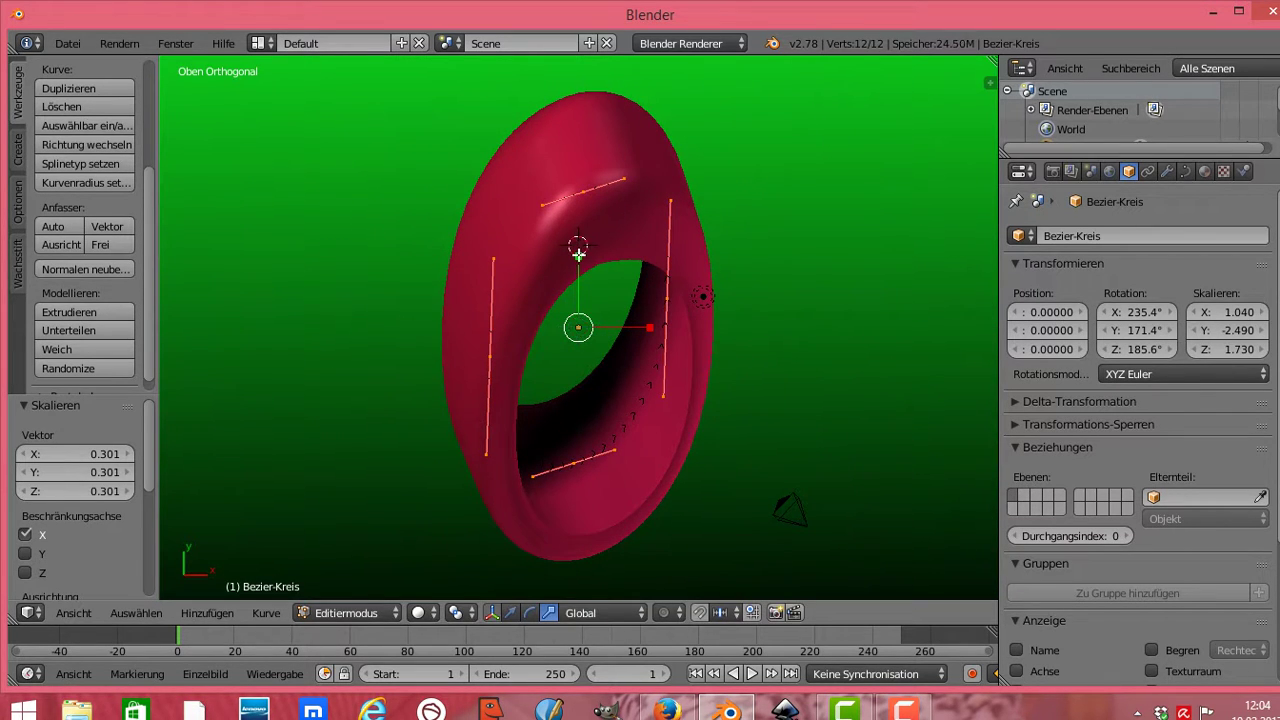
key(s)
key(y)
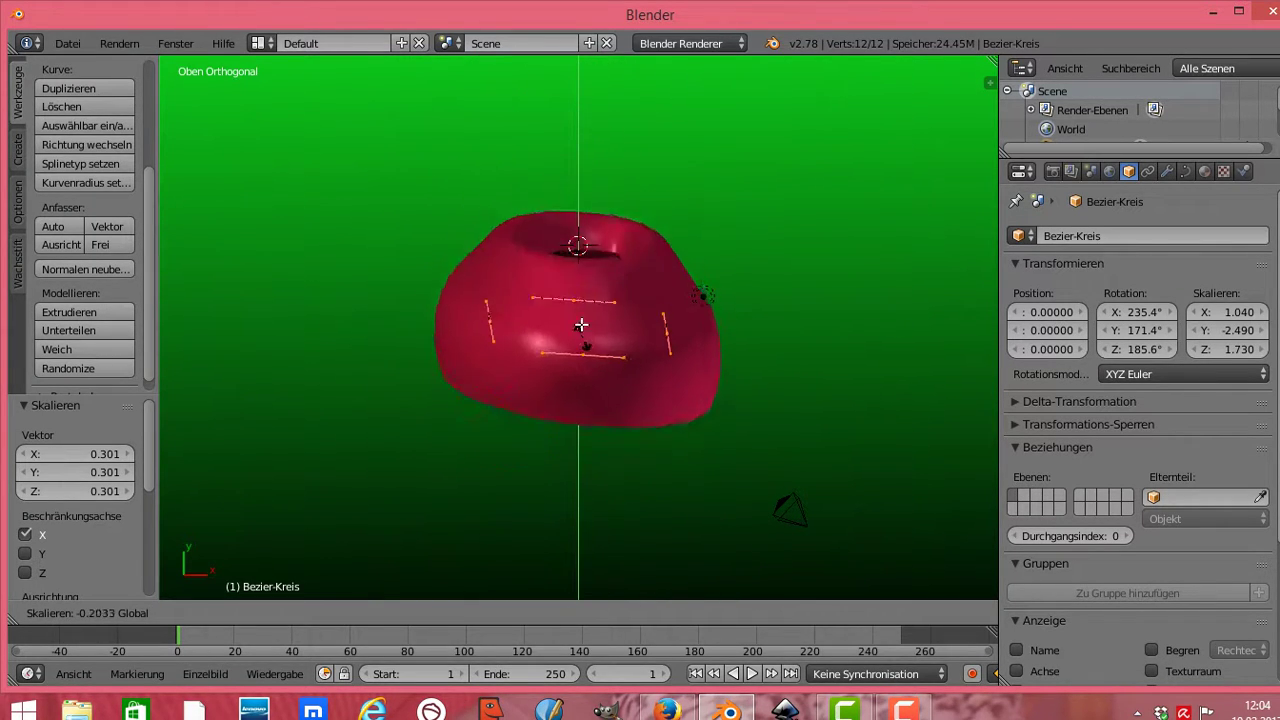
click(580, 296)
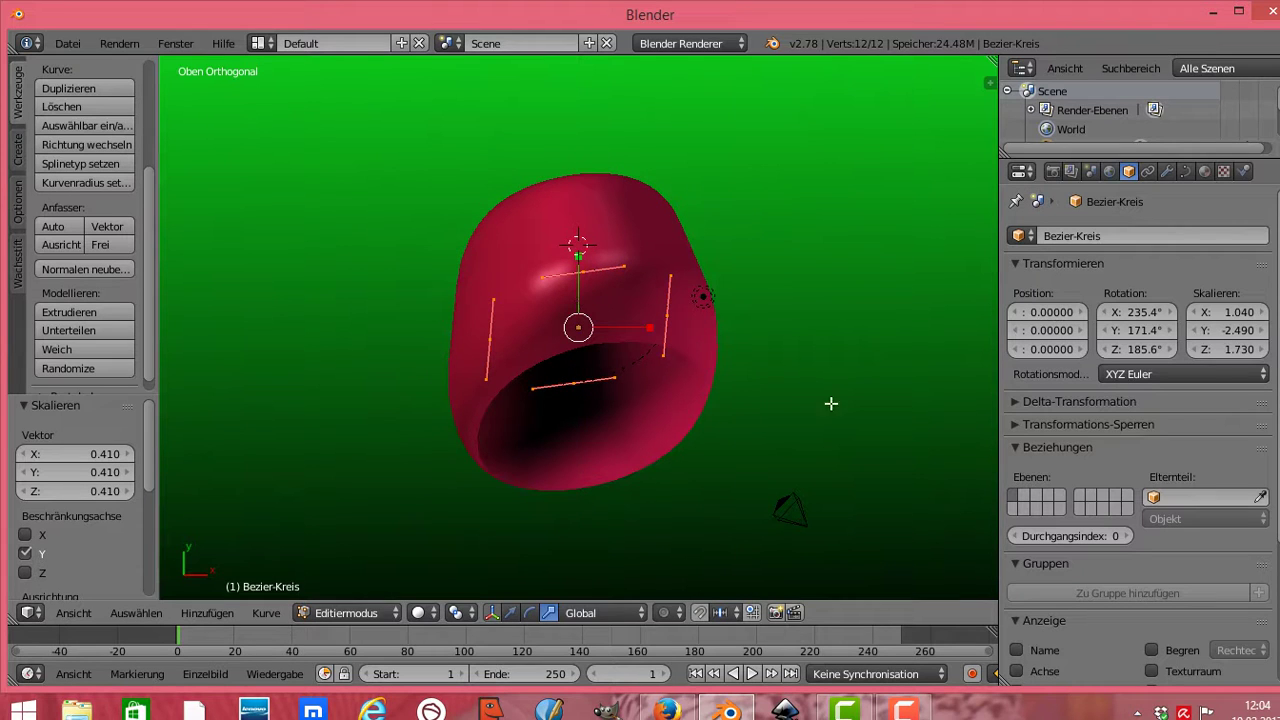
key(s)
key(x)
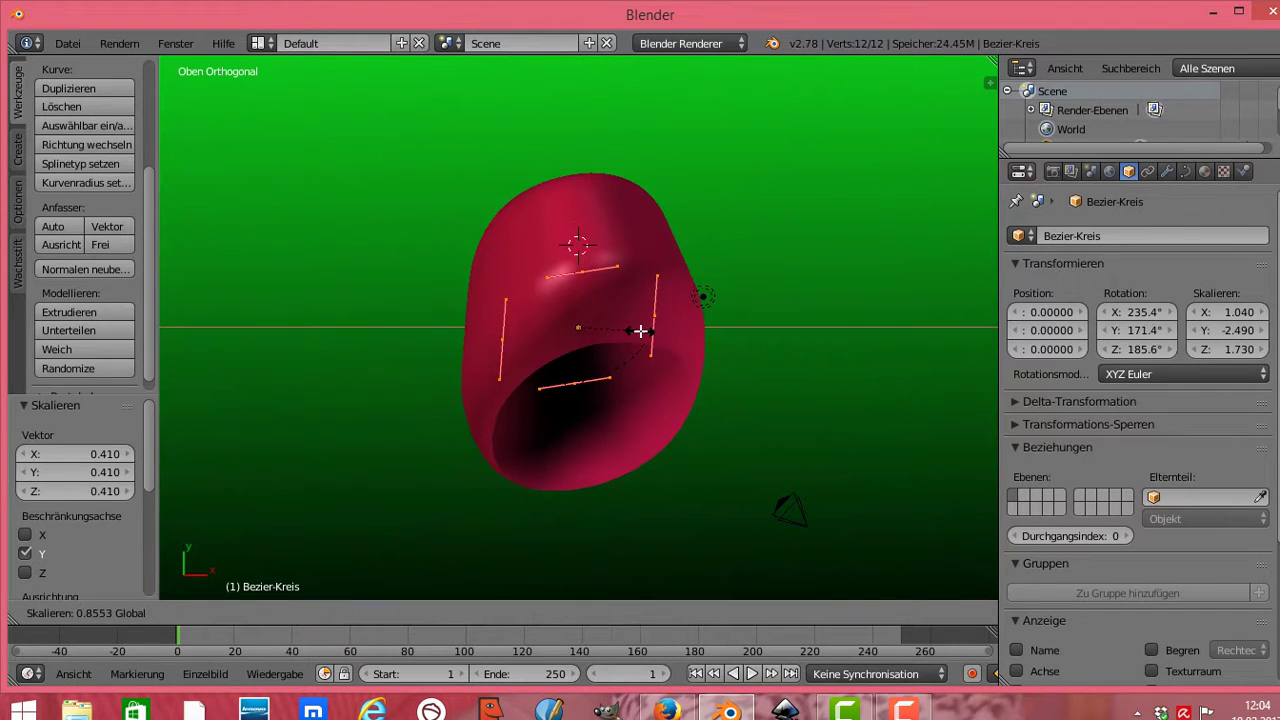
click(660, 334)
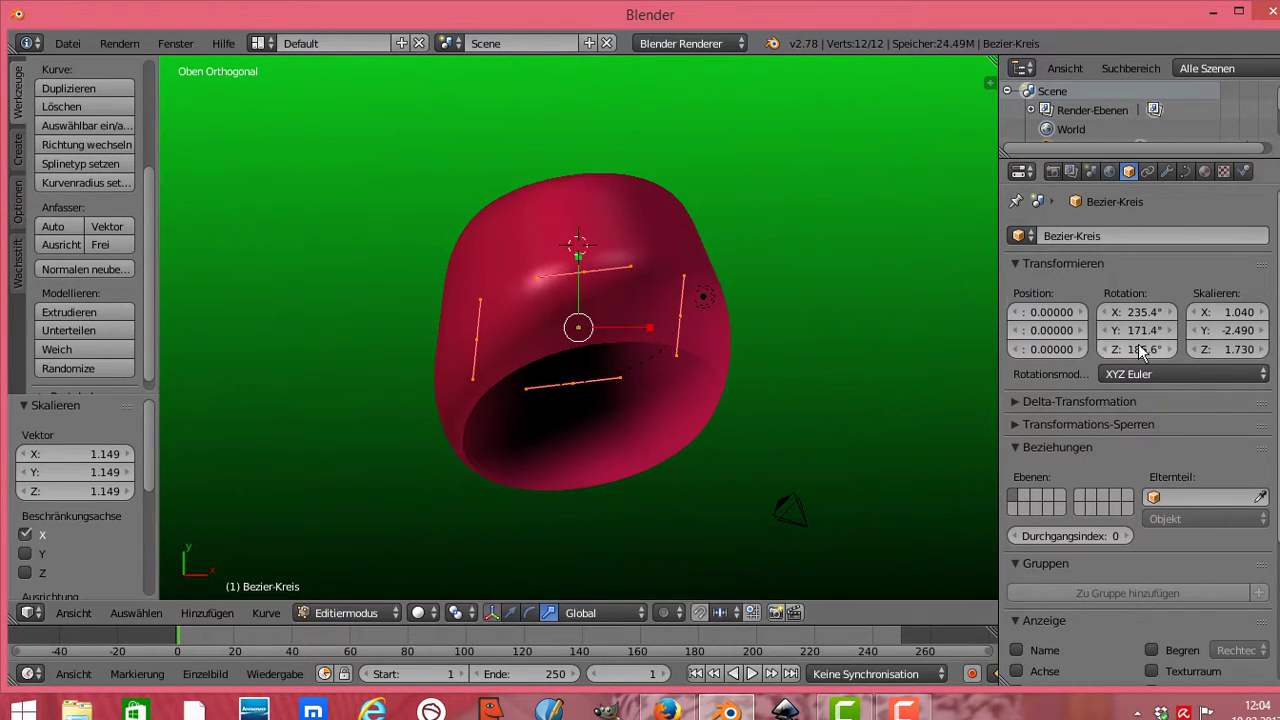
Step: Rotate the object to X 459.5°, Y 403.9° and Z 218°
drag(1143, 312, 1220, 312)
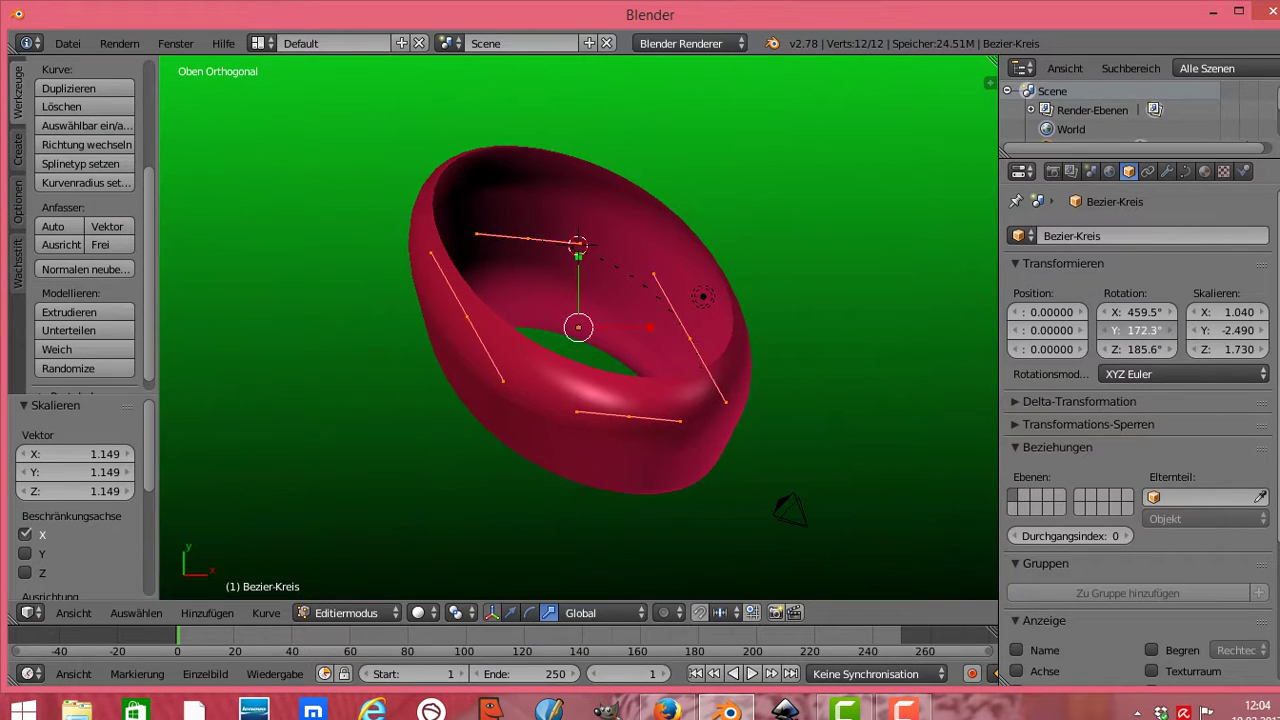
drag(1143, 330, 1275, 330)
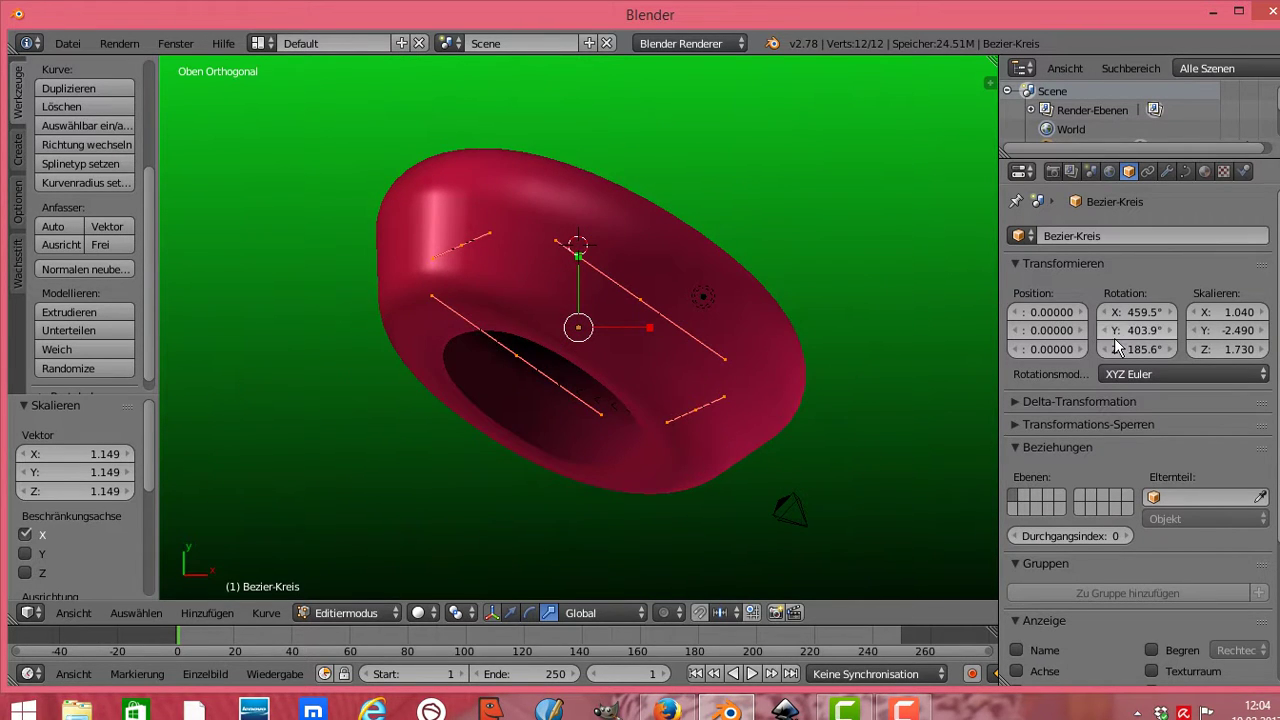
drag(1143, 349, 1163, 349)
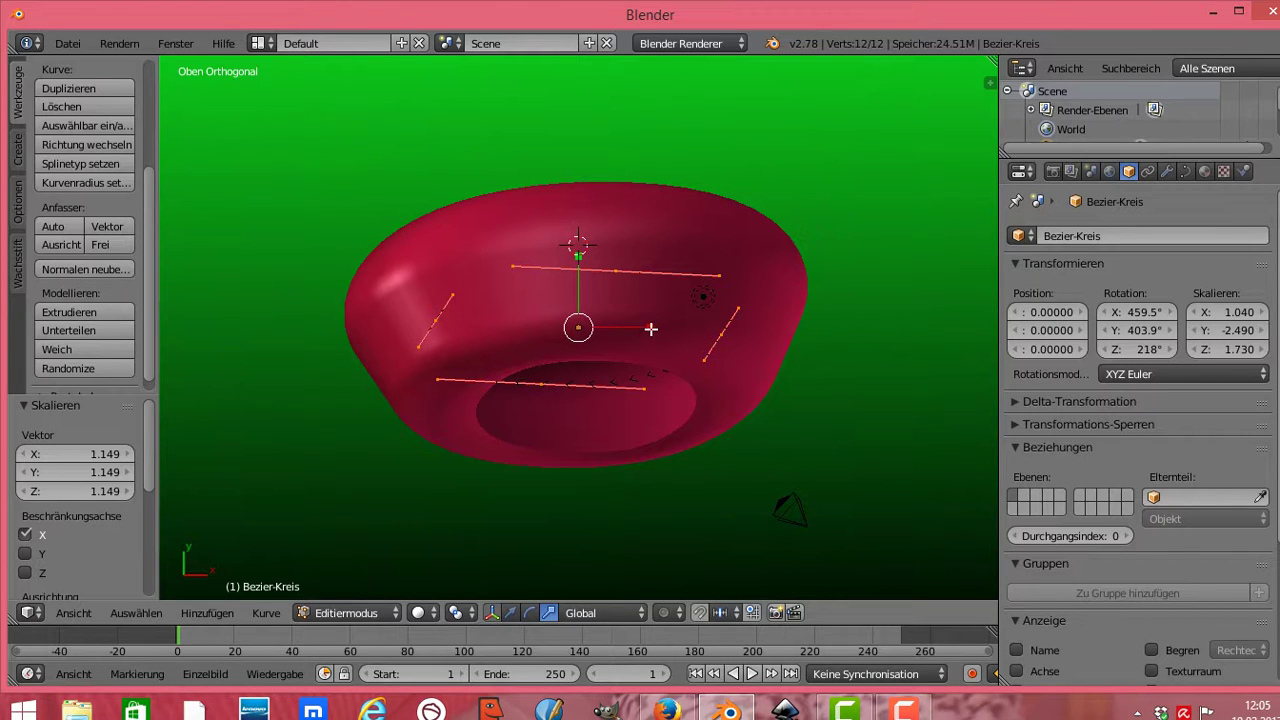
Step: Scale the curve points 1.527 along X, then stretch them taller along Y
key(s)
key(x)
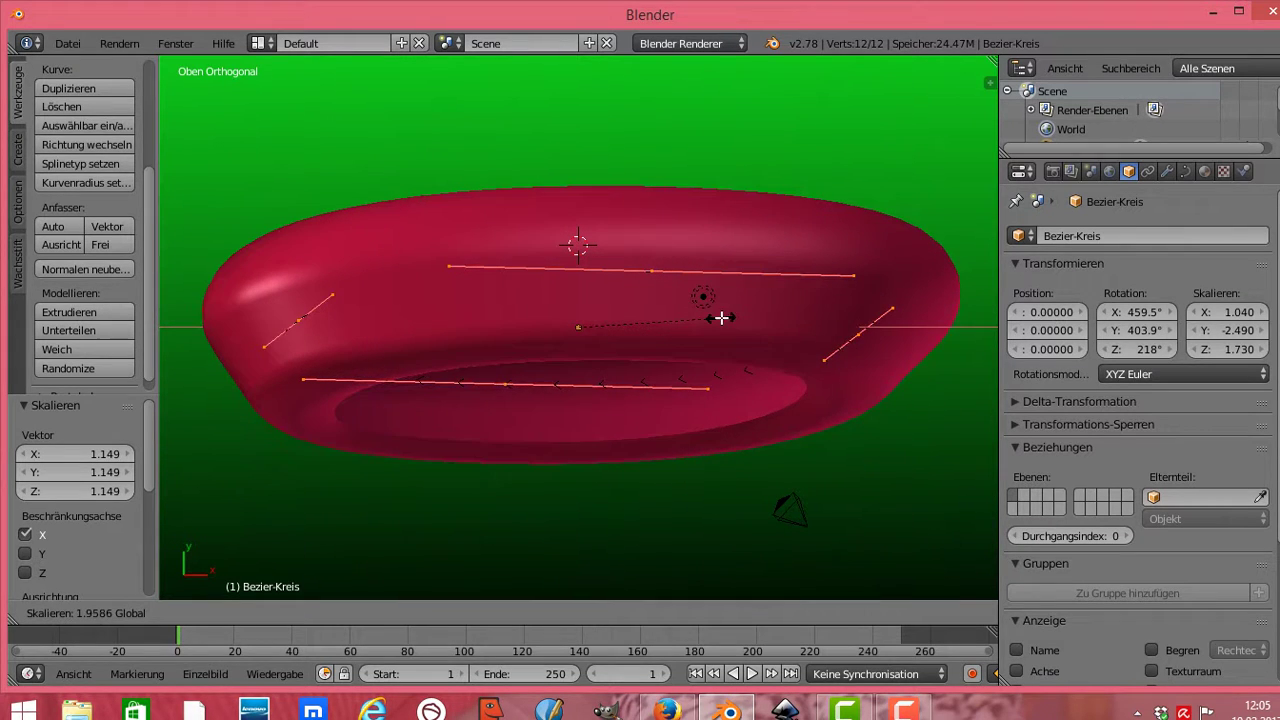
click(689, 317)
key(s)
key(y)
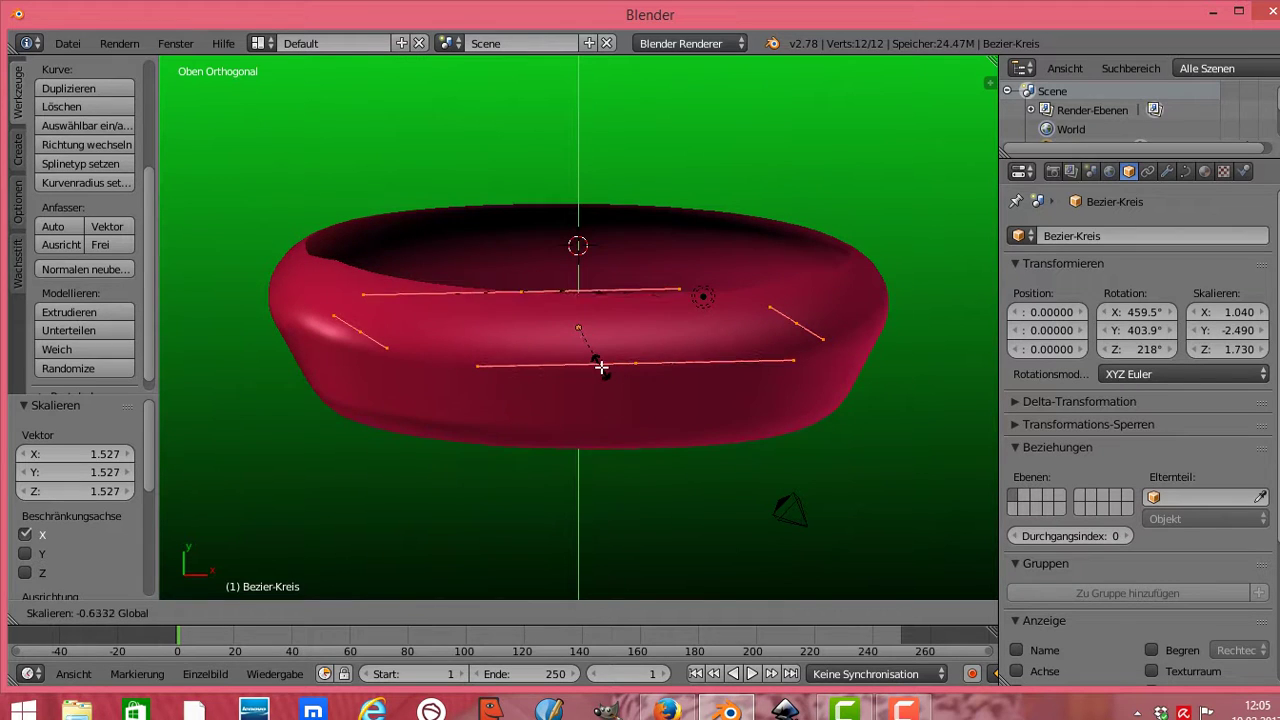
click(611, 428)
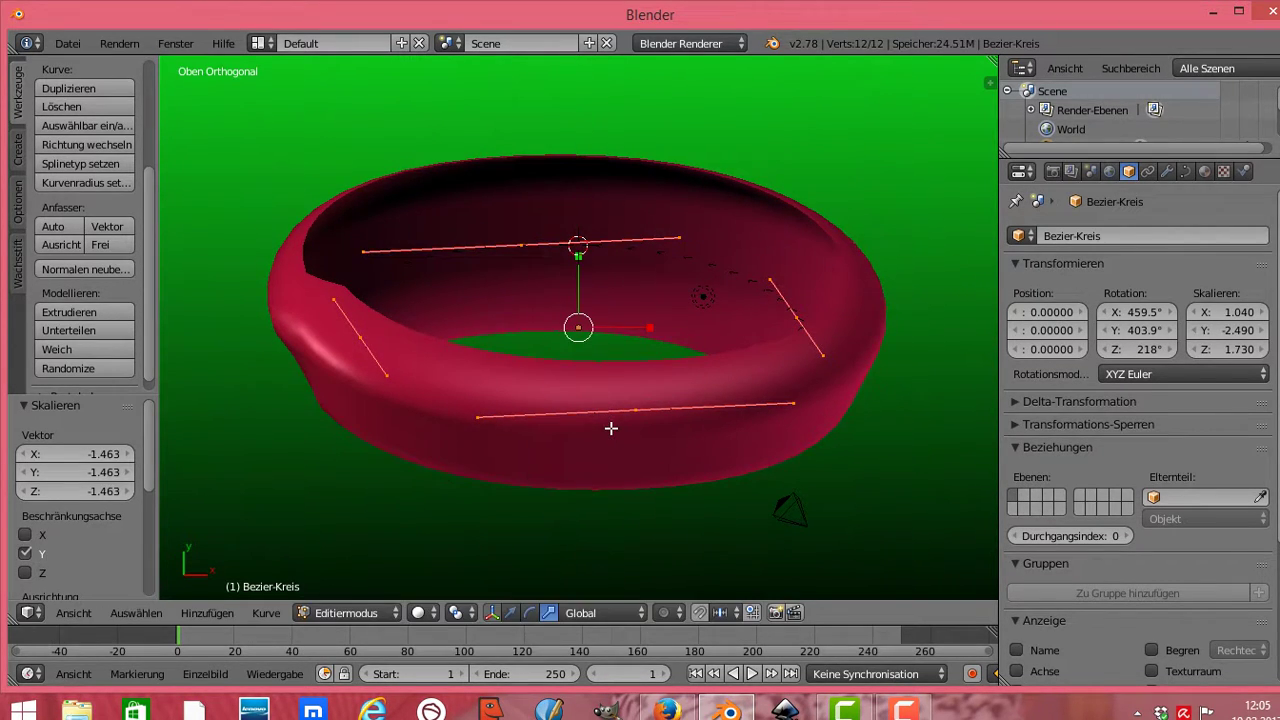
Step: Rescale the curve points to 1.013 along X and 1.197 along Y
key(s)
key(x)
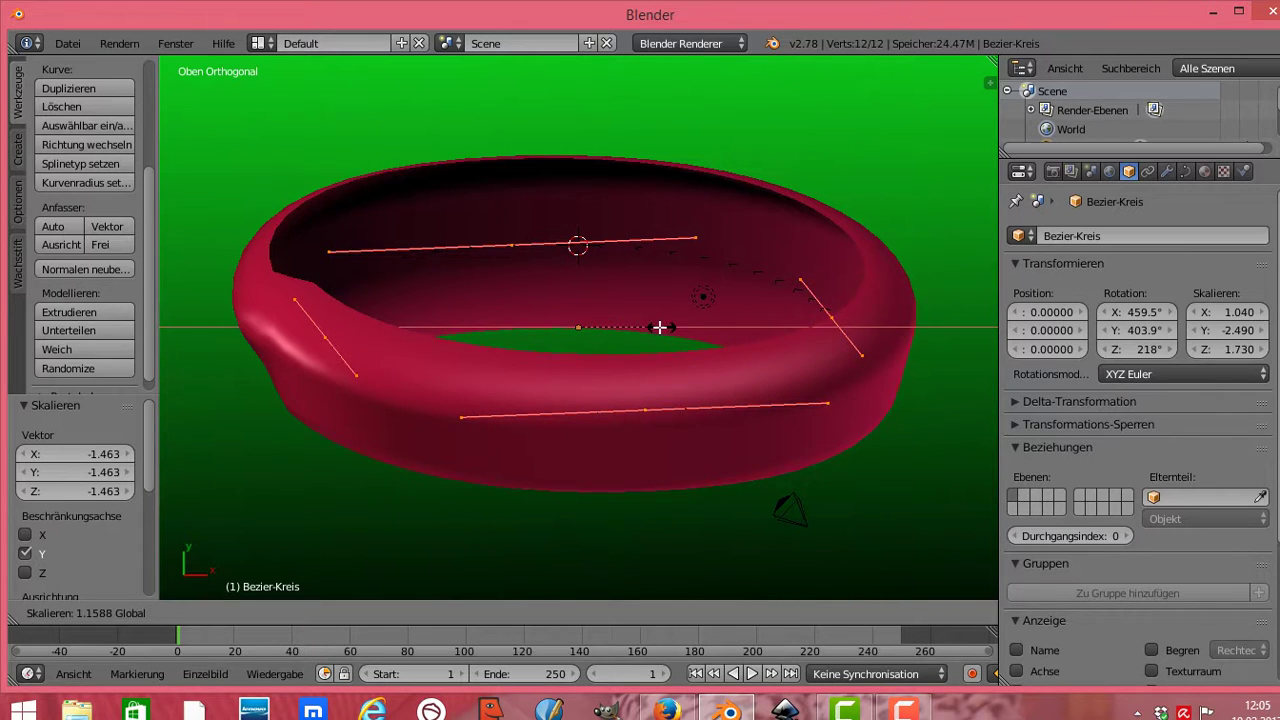
click(651, 328)
key(s)
key(y)
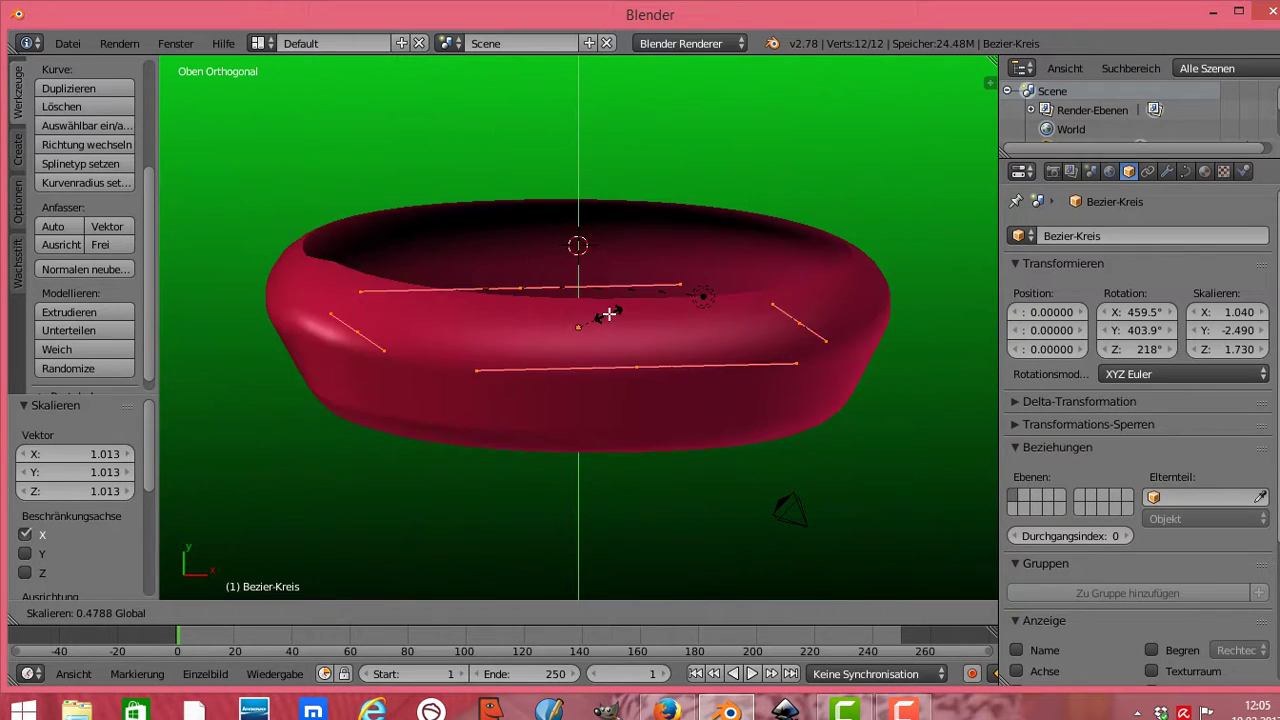
click(641, 273)
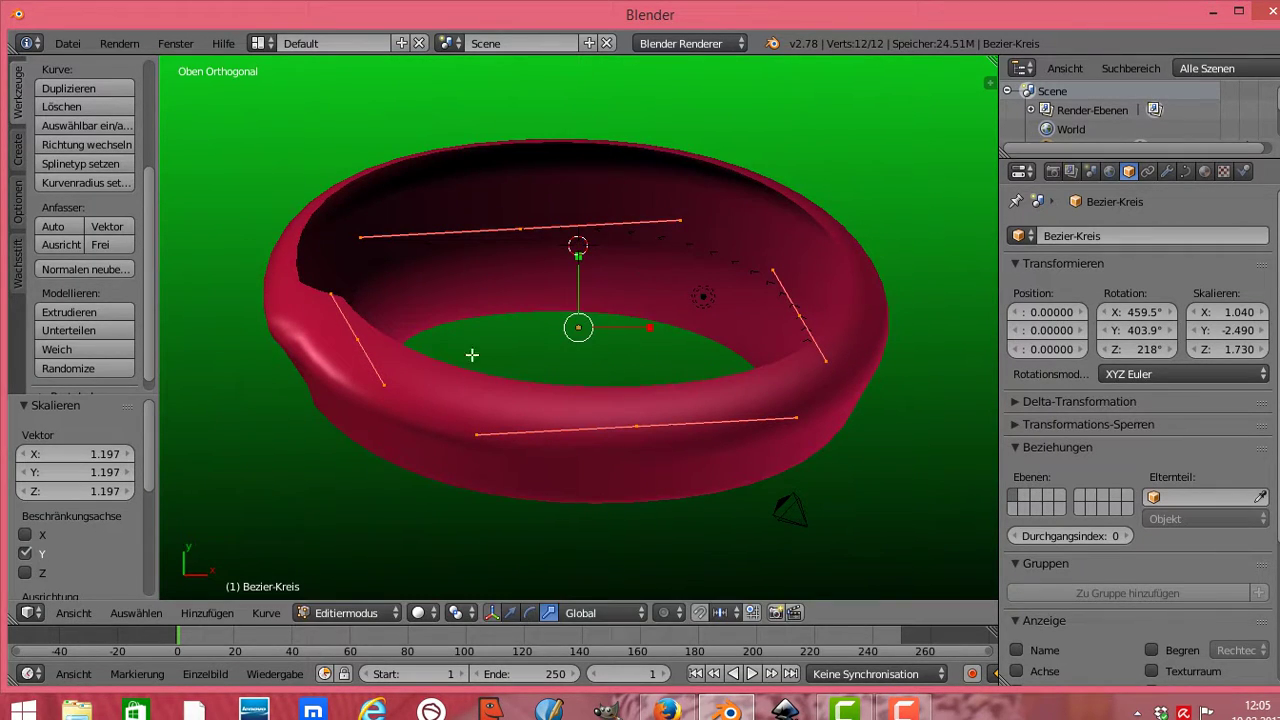
Step: Switch the selected handles to Aligned, then Free, and squash the points sideways along X
click(65, 242)
click(101, 244)
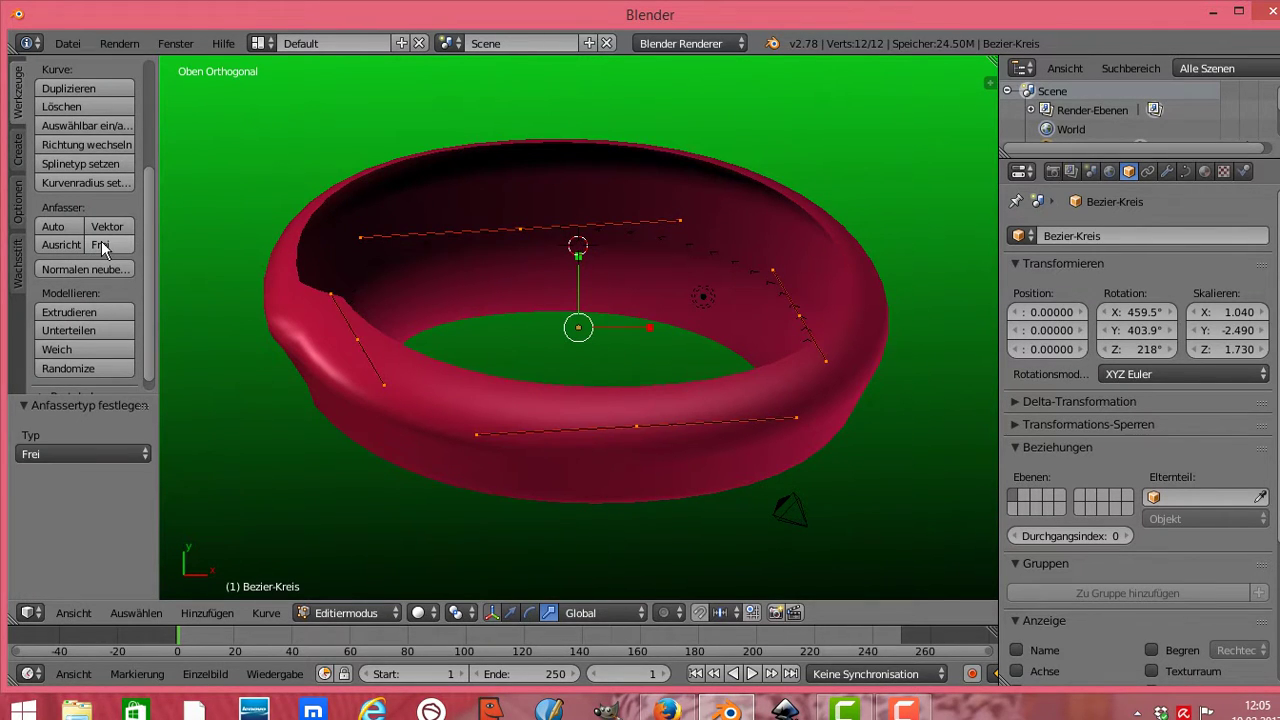
key(s)
key(x)
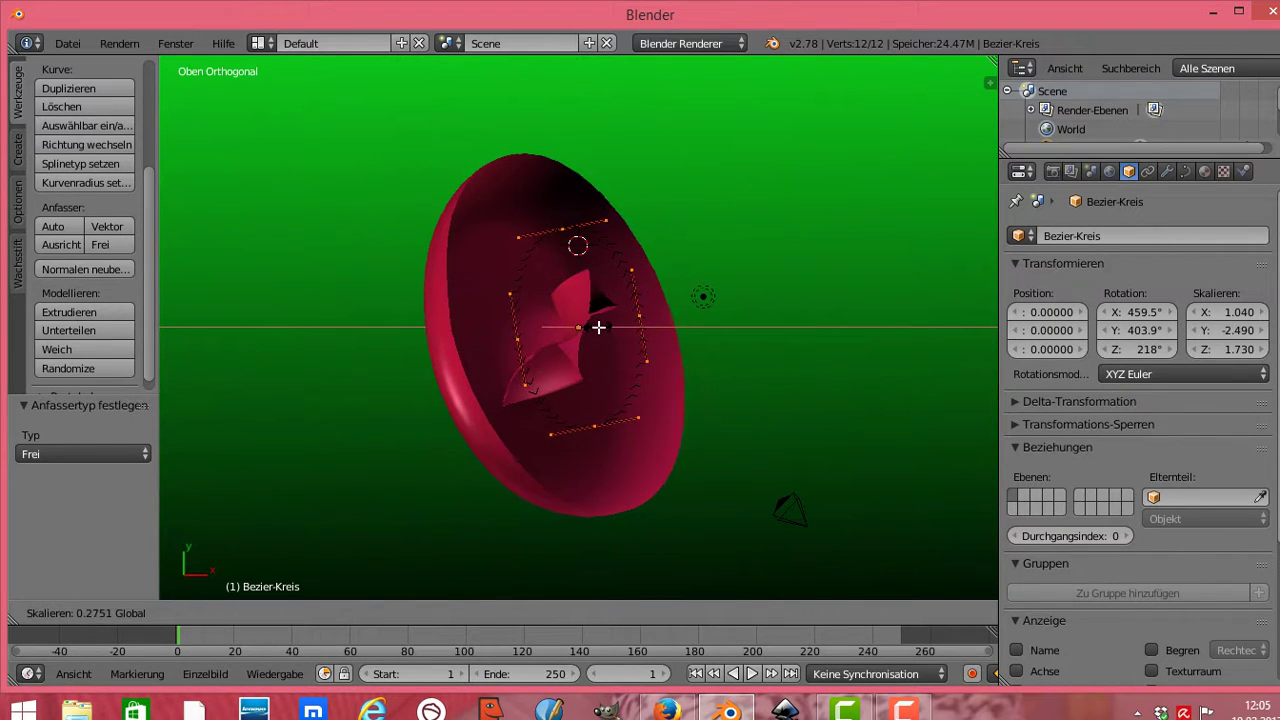
click(600, 327)
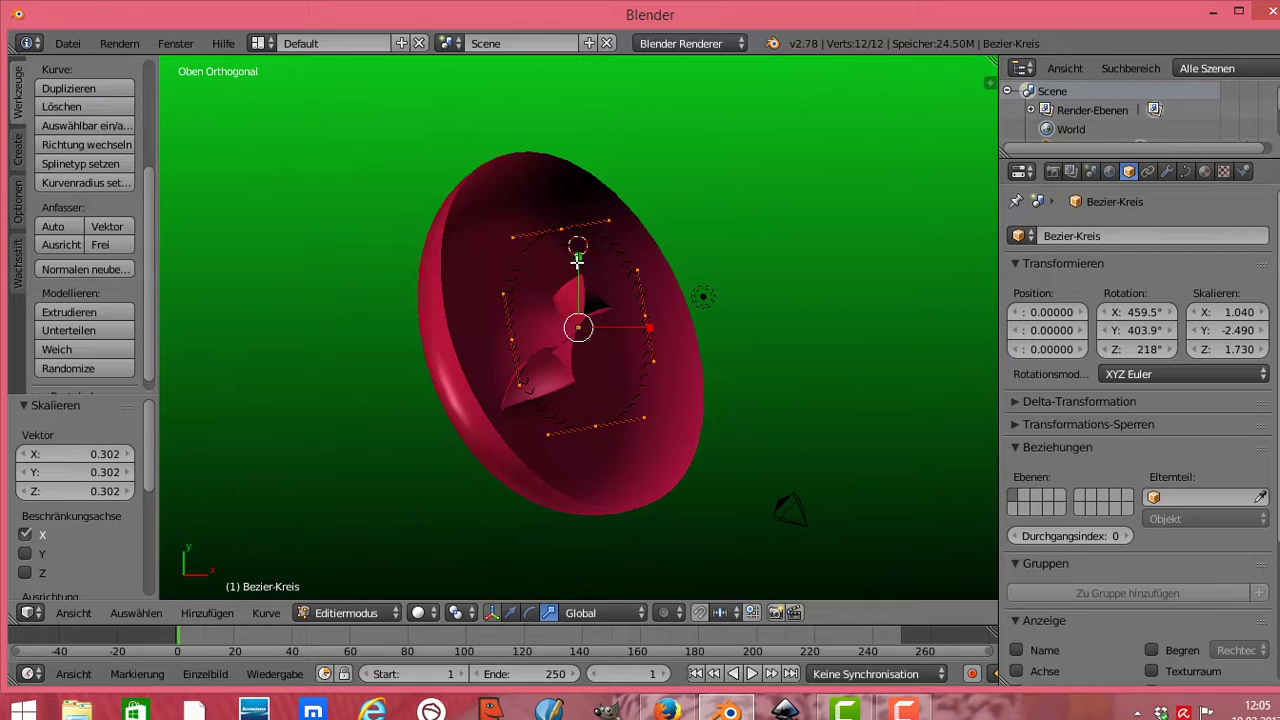
Step: Squash the control points along Y, then scale them by -0.740 along X
key(s)
key(y)
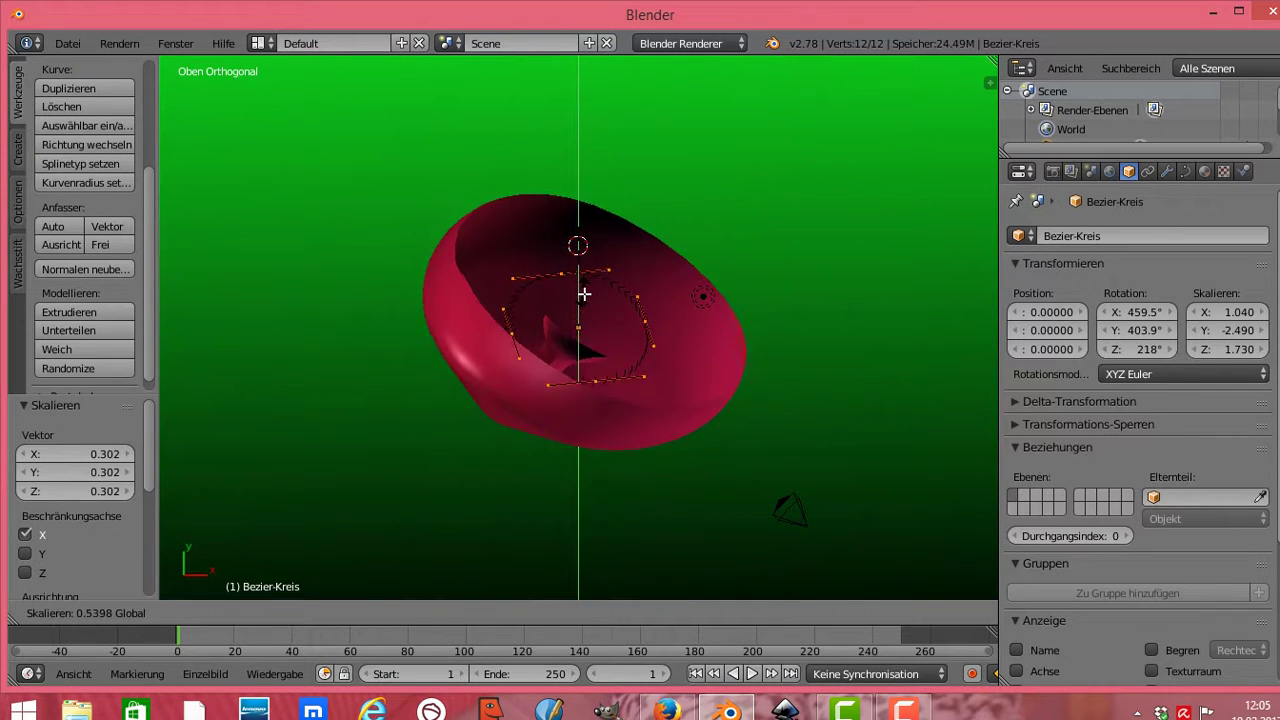
click(593, 313)
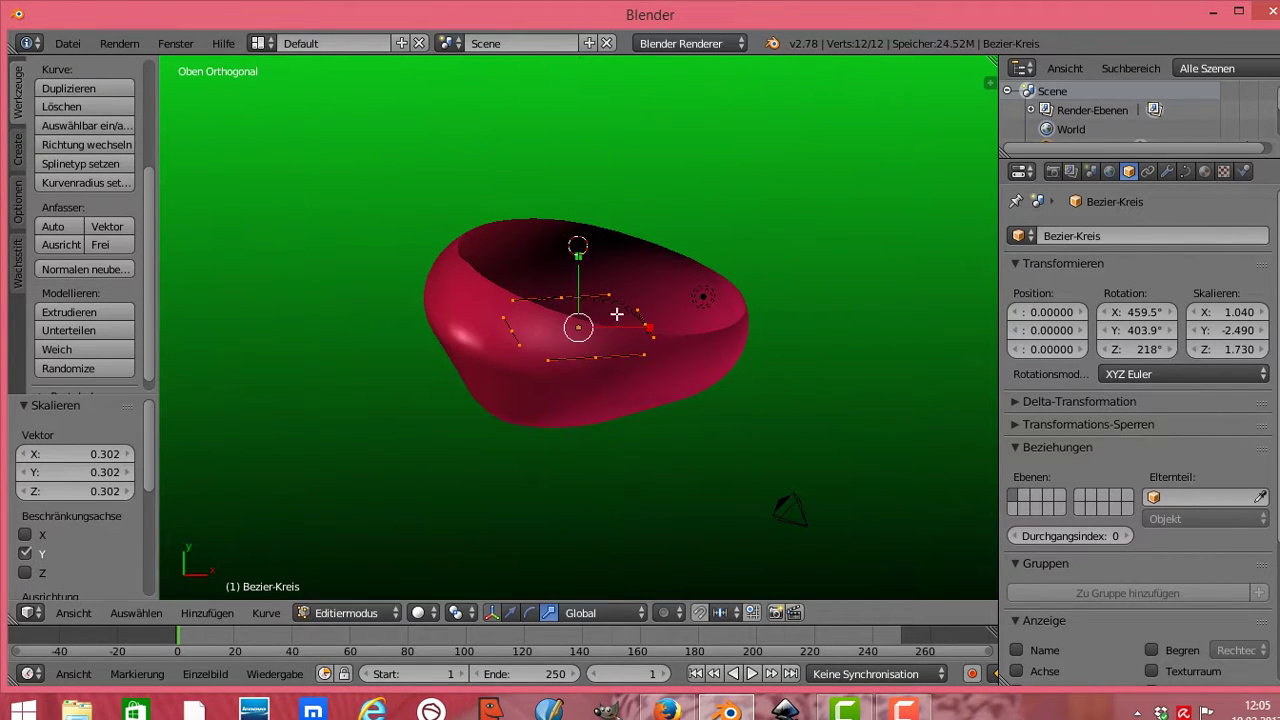
key(s)
key(x)
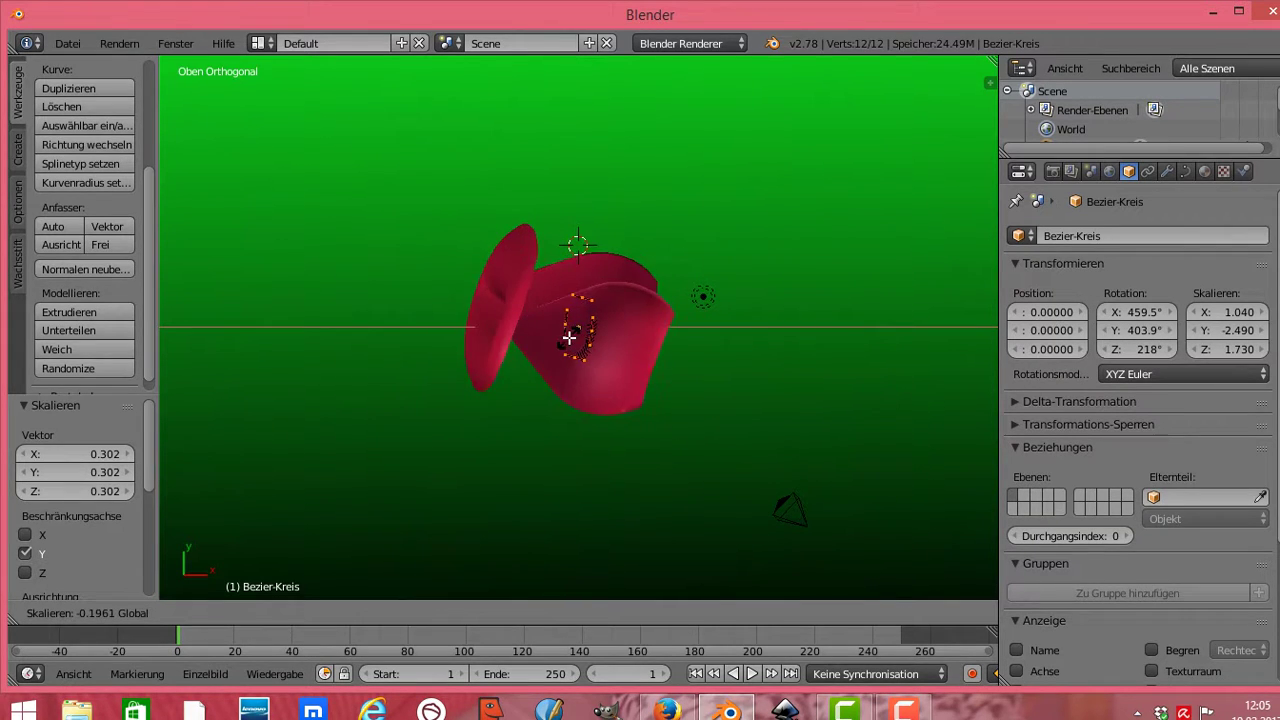
click(524, 323)
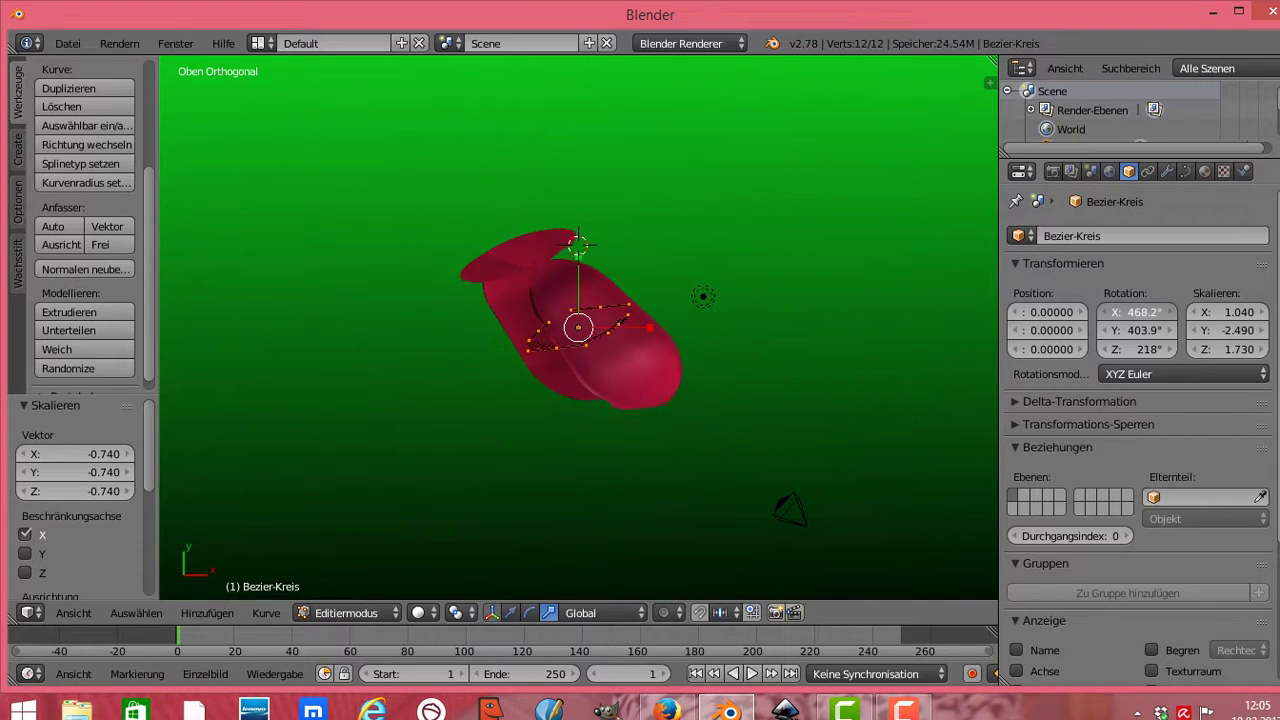
Step: Rotate the object around X to 658° and stretch the points along Y into a long tube
drag(1133, 312, 1160, 312)
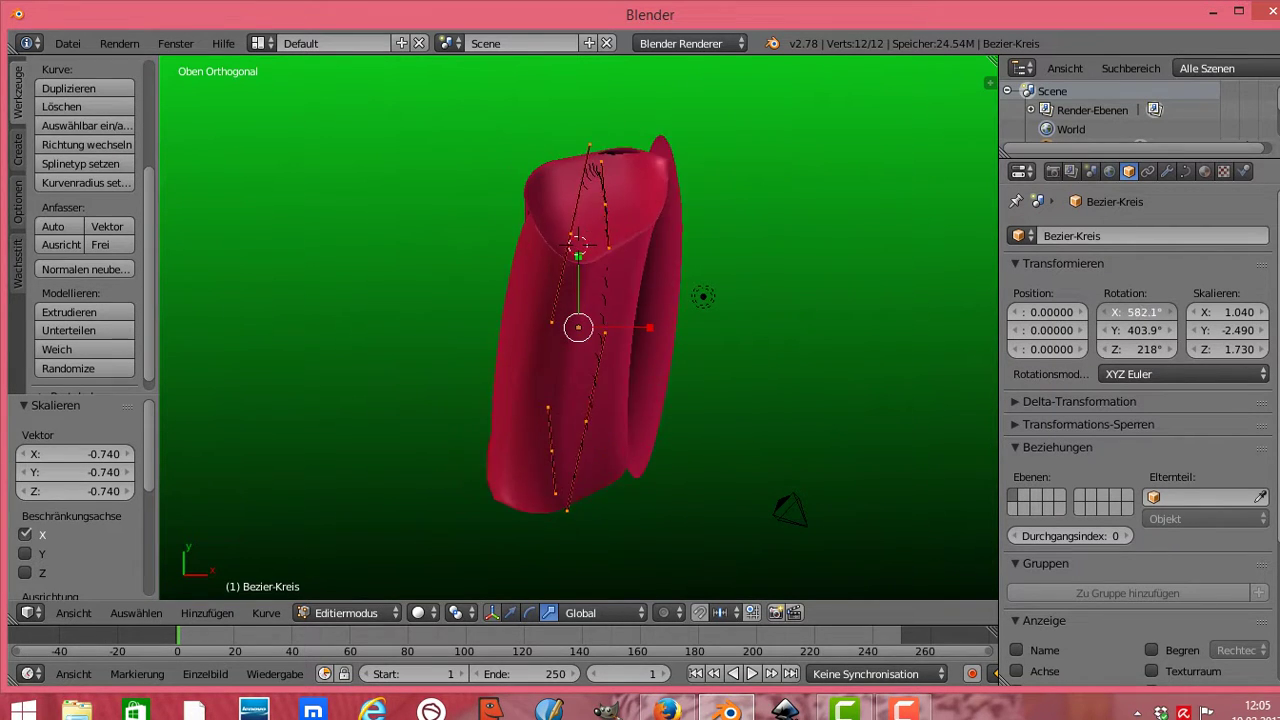
drag(1160, 312, 1185, 312)
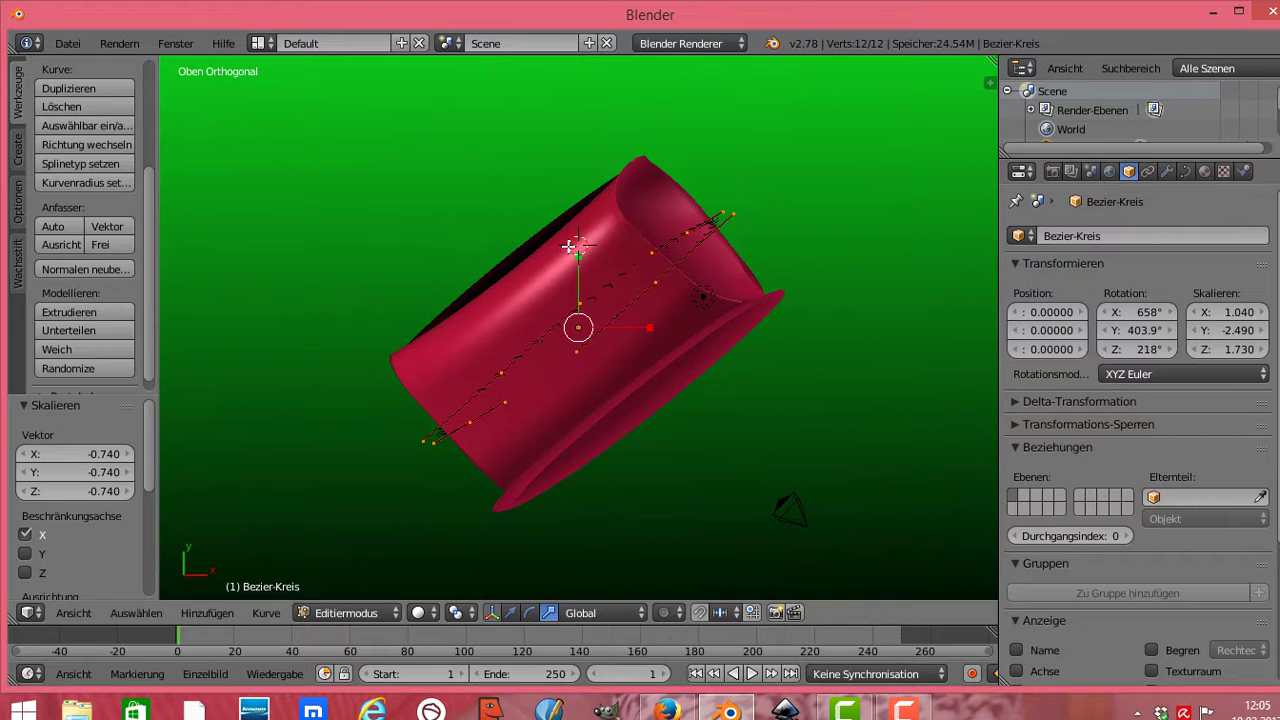
key(s)
key(y)
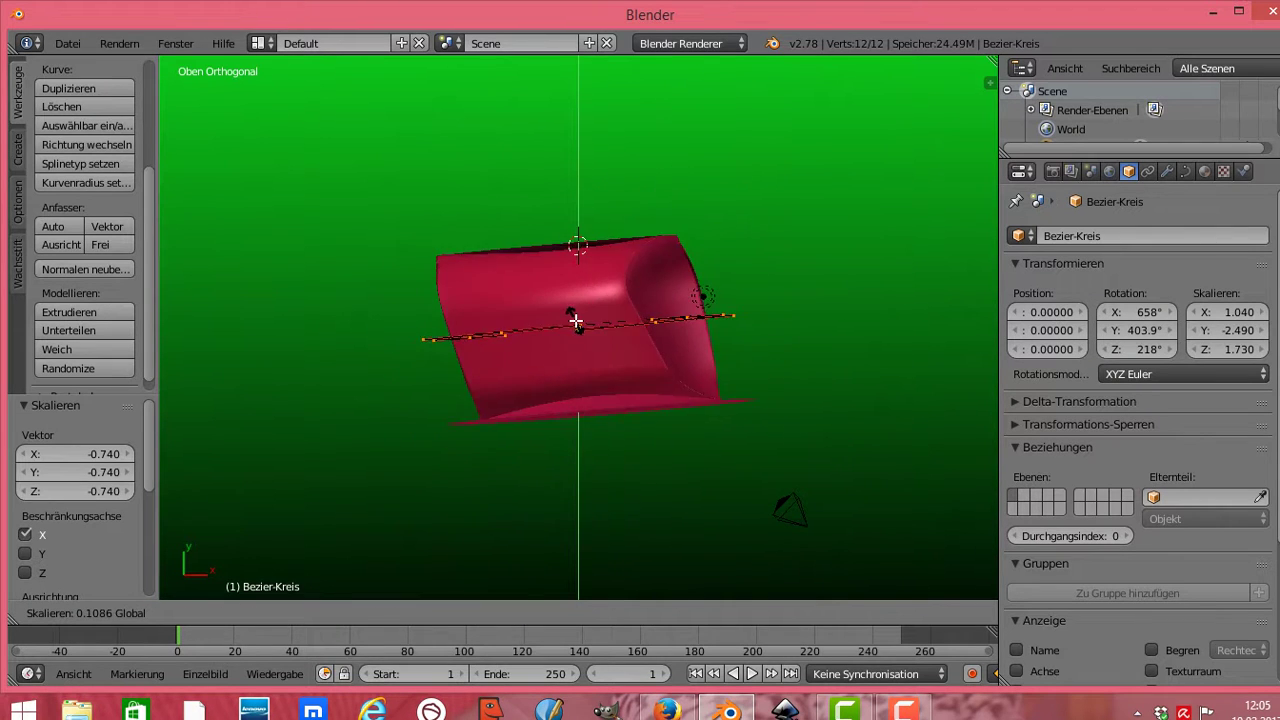
click(640, 314)
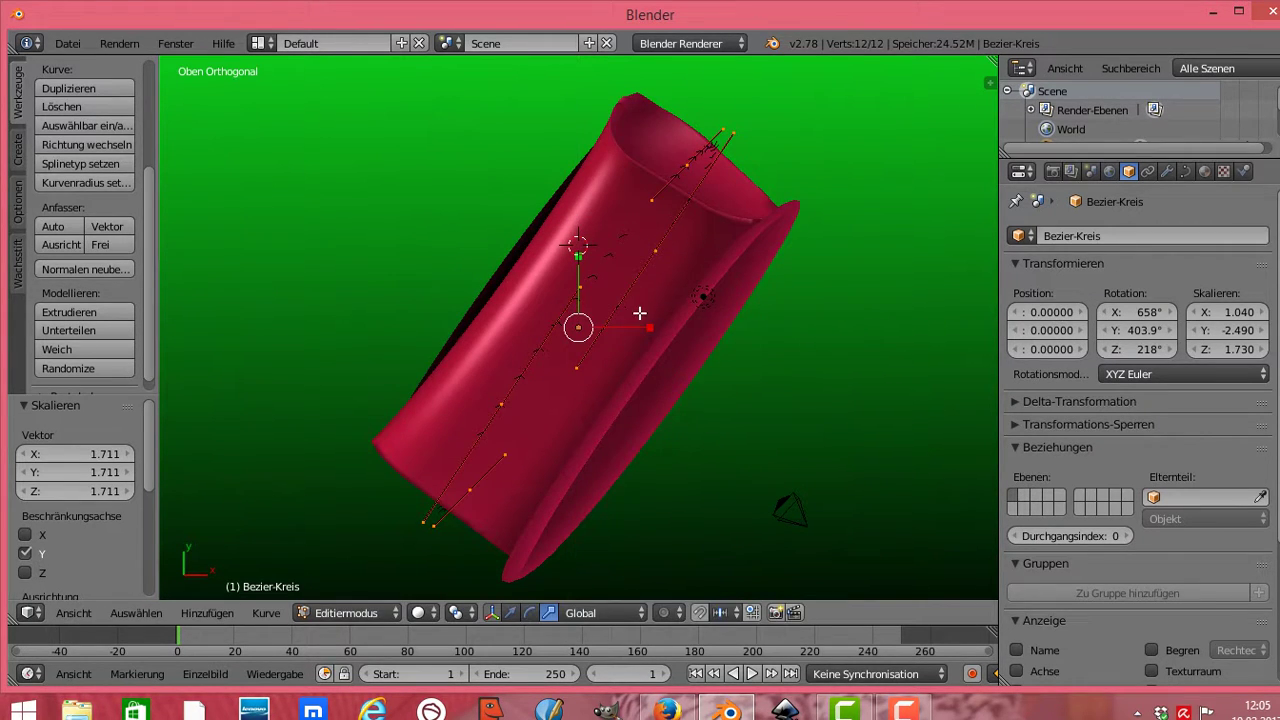
Step: Rescale the tube's width along X, set handles to Aligned, and flatten it along Y
key(s)
key(x)
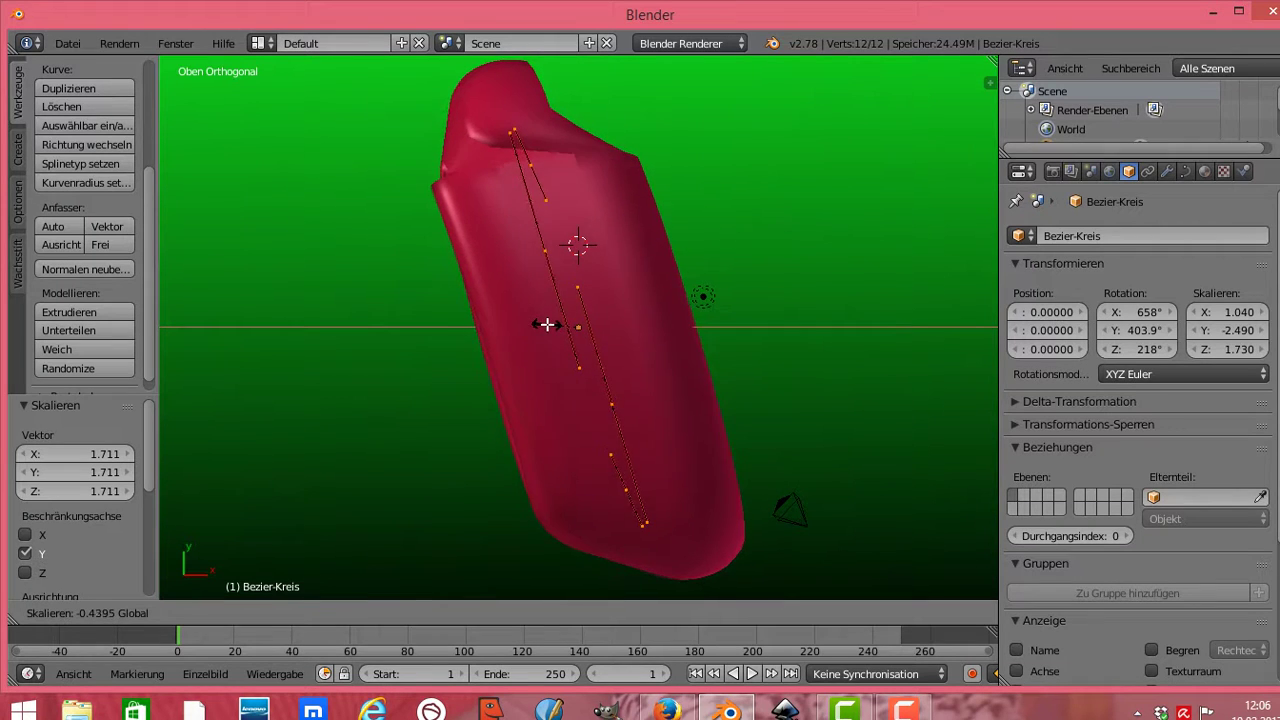
click(477, 338)
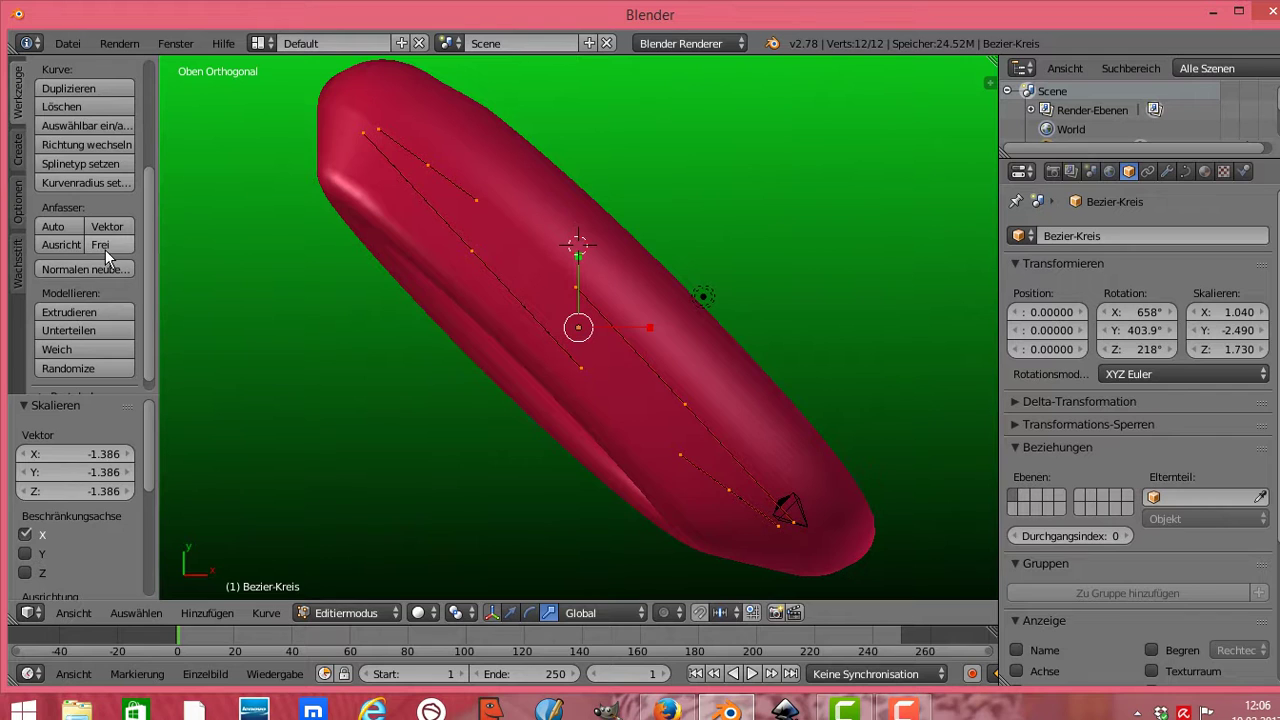
click(78, 245)
key(s)
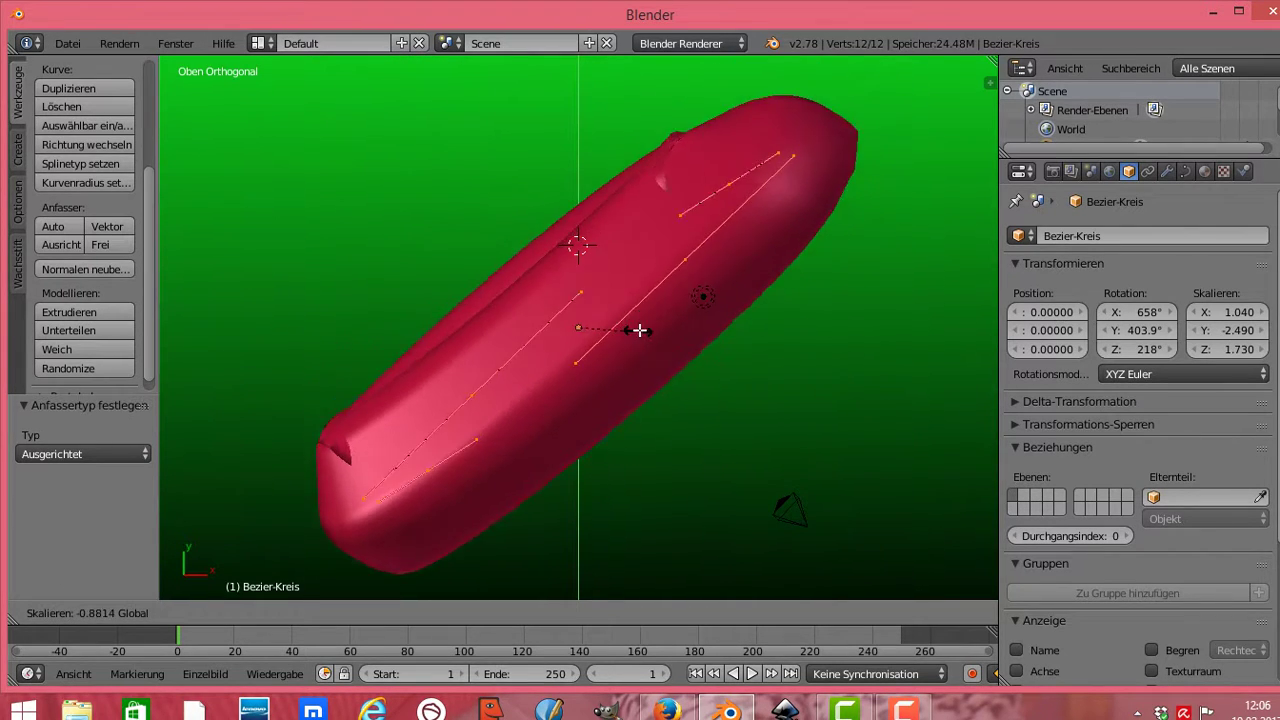
key(y)
click(583, 338)
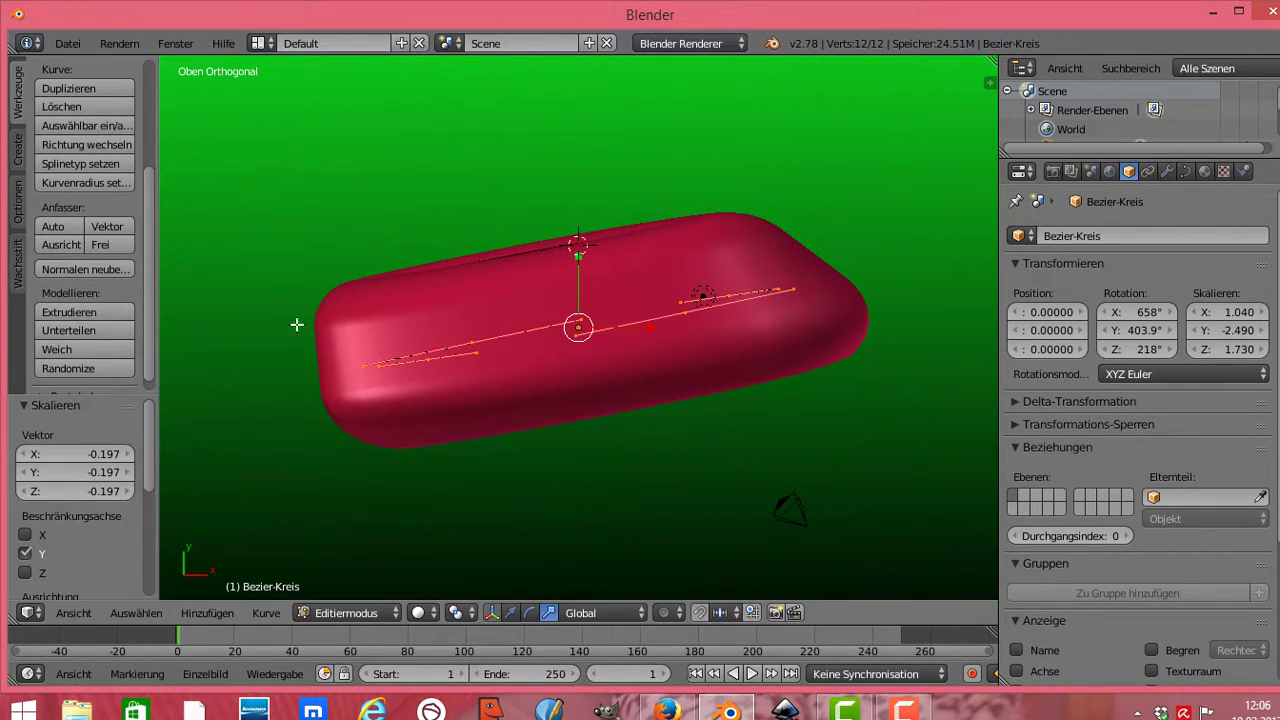
Step: Set handles to Free, flip the points with a -1.203 Y scale, and rotate X to 850.9°
click(102, 244)
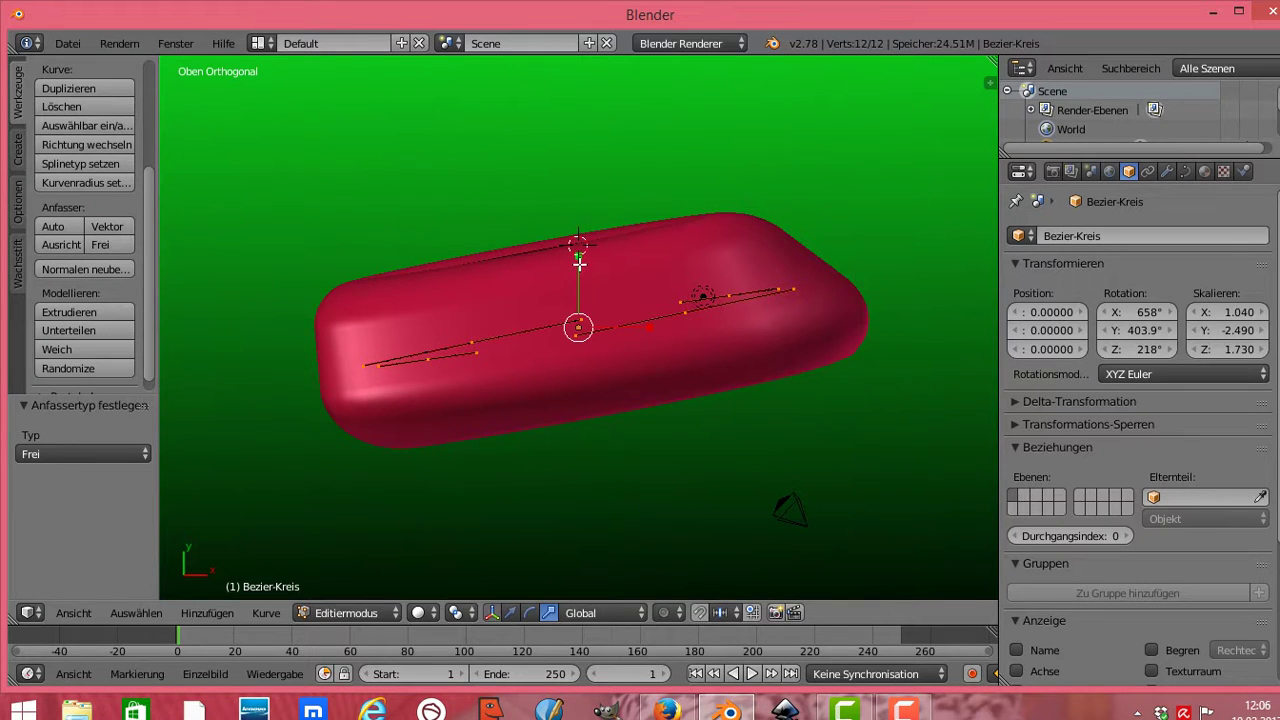
key(s)
key(y)
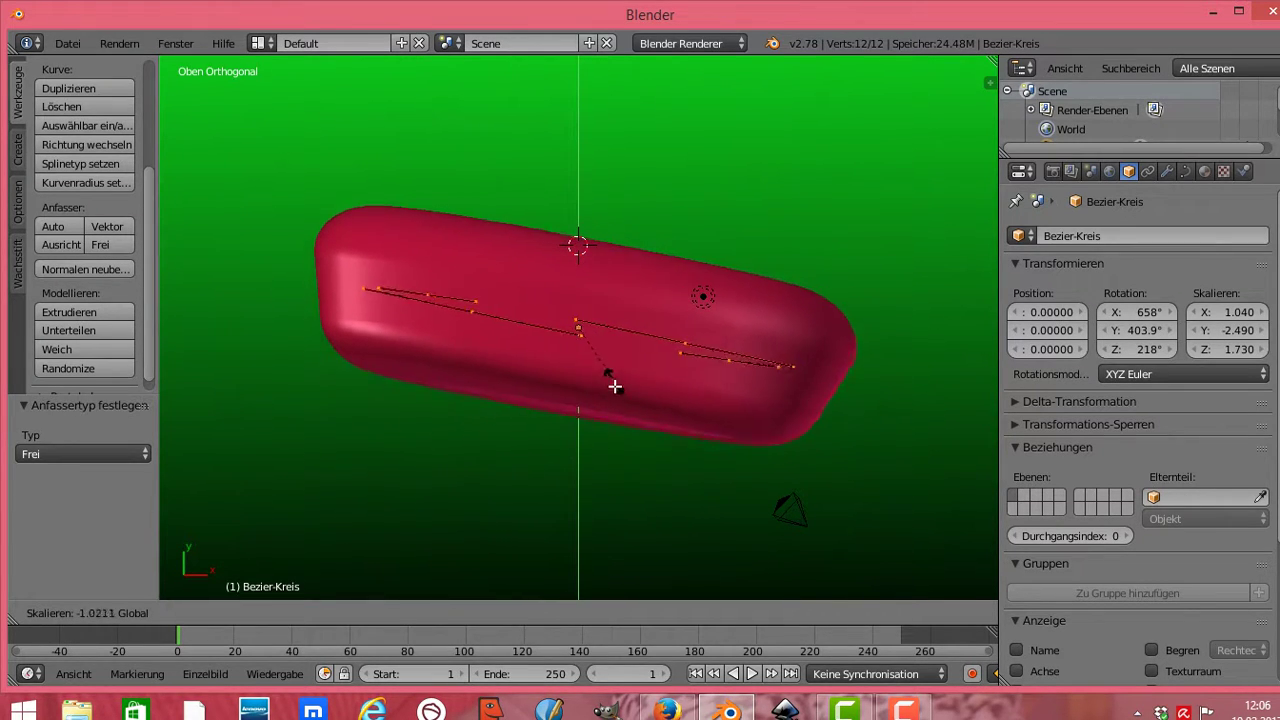
click(614, 386)
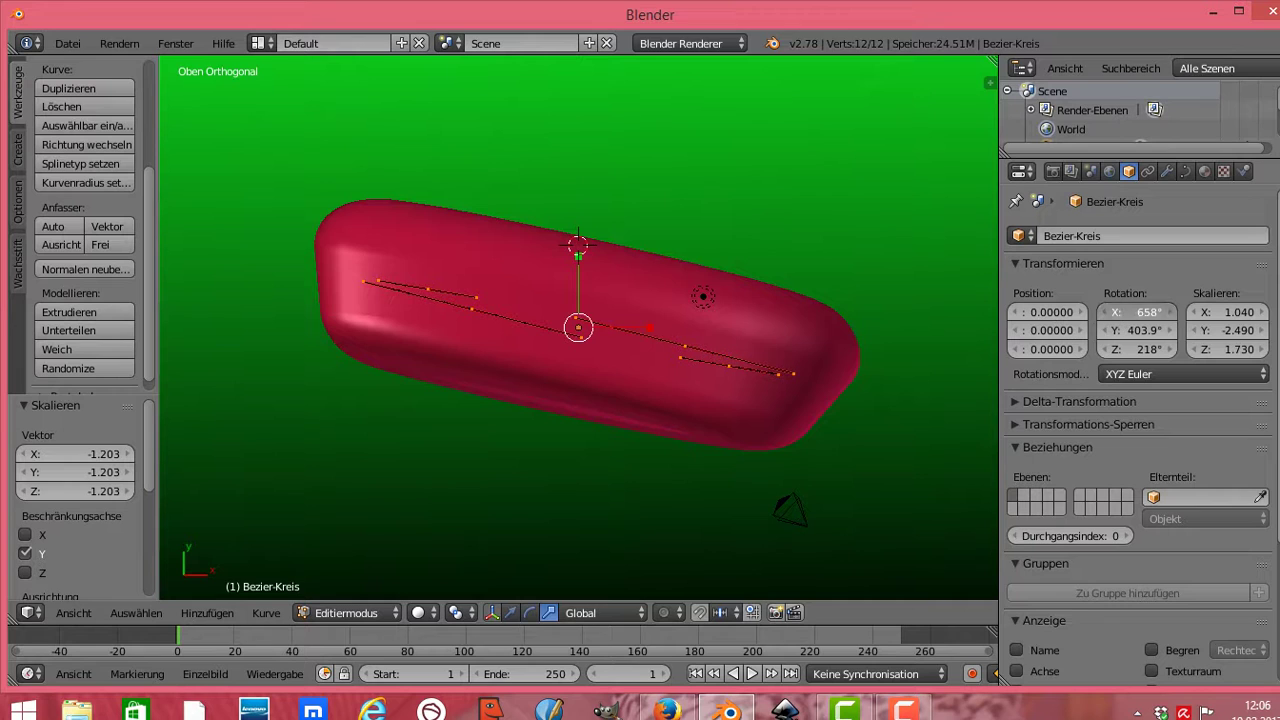
mouse_move(1140, 312)
mouse_down()
mouse_move(1160, 312)
mouse_move(1140, 331)
mouse_move(1210, 331)
mouse_move(1124, 330)
mouse_move(1122, 350)
mouse_move(1146, 350)
mouse_up()
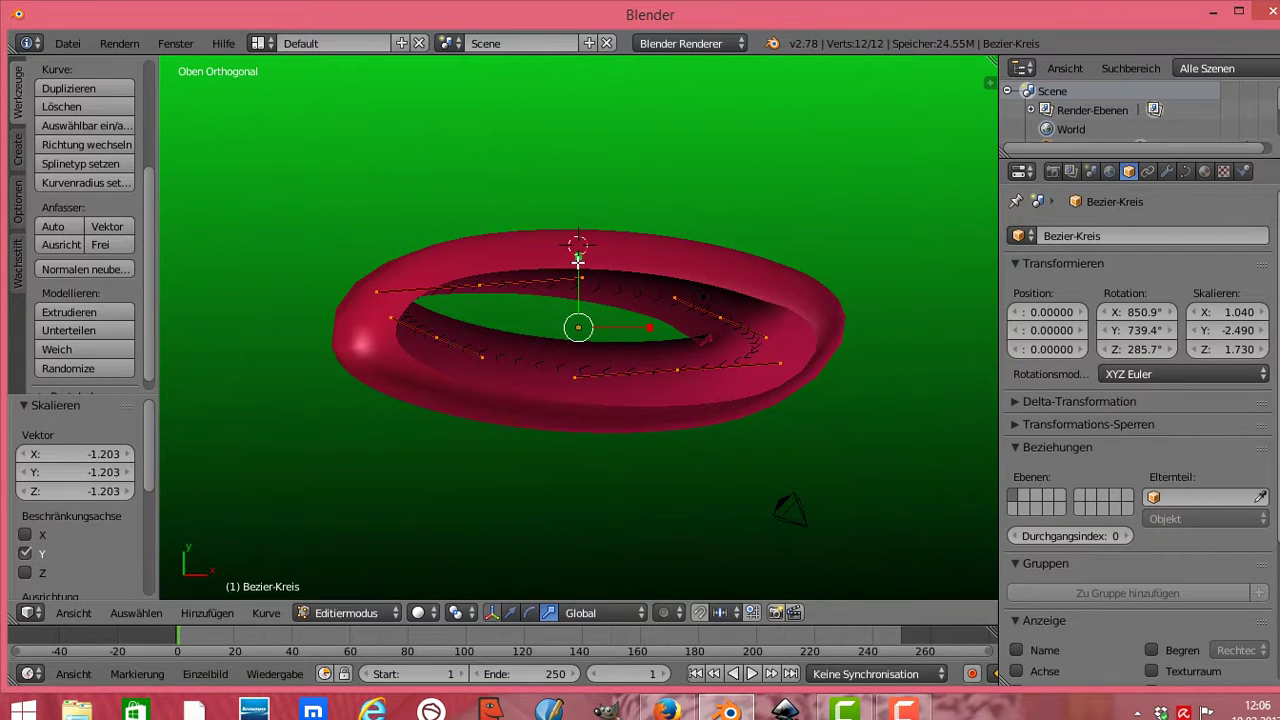
Step: Flip and flatten the ring by scaling its points to -1.743 along Y
key(s)
key(y)
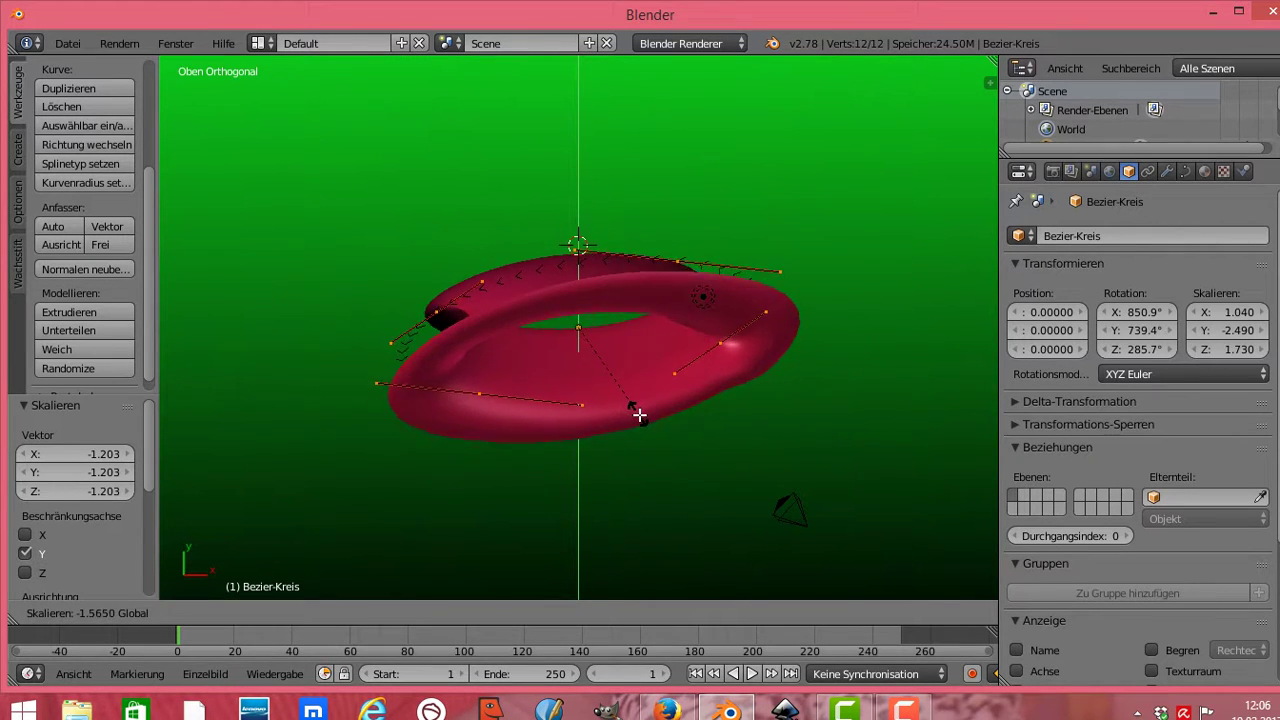
click(643, 423)
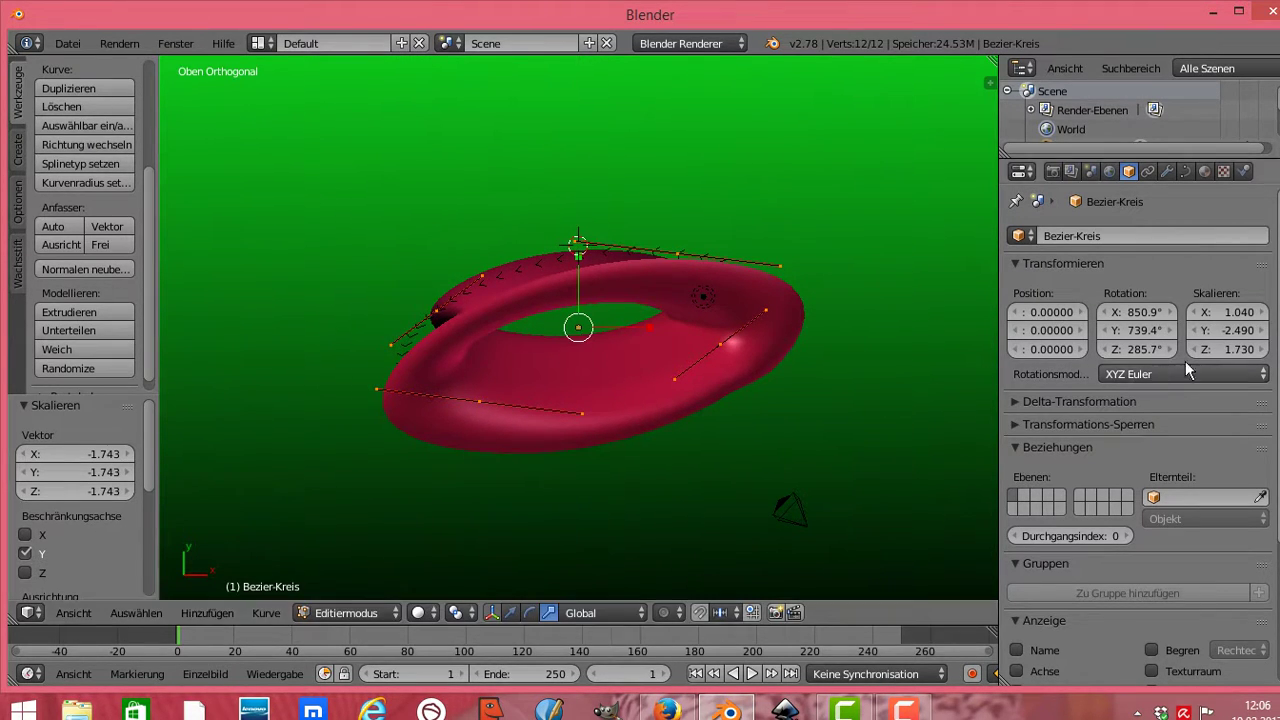
Step: Rotate the object to X 1061.3°, Y 855.1°, Z 306.7° and widen its X scale to 2.750
drag(1145, 312, 1240, 312)
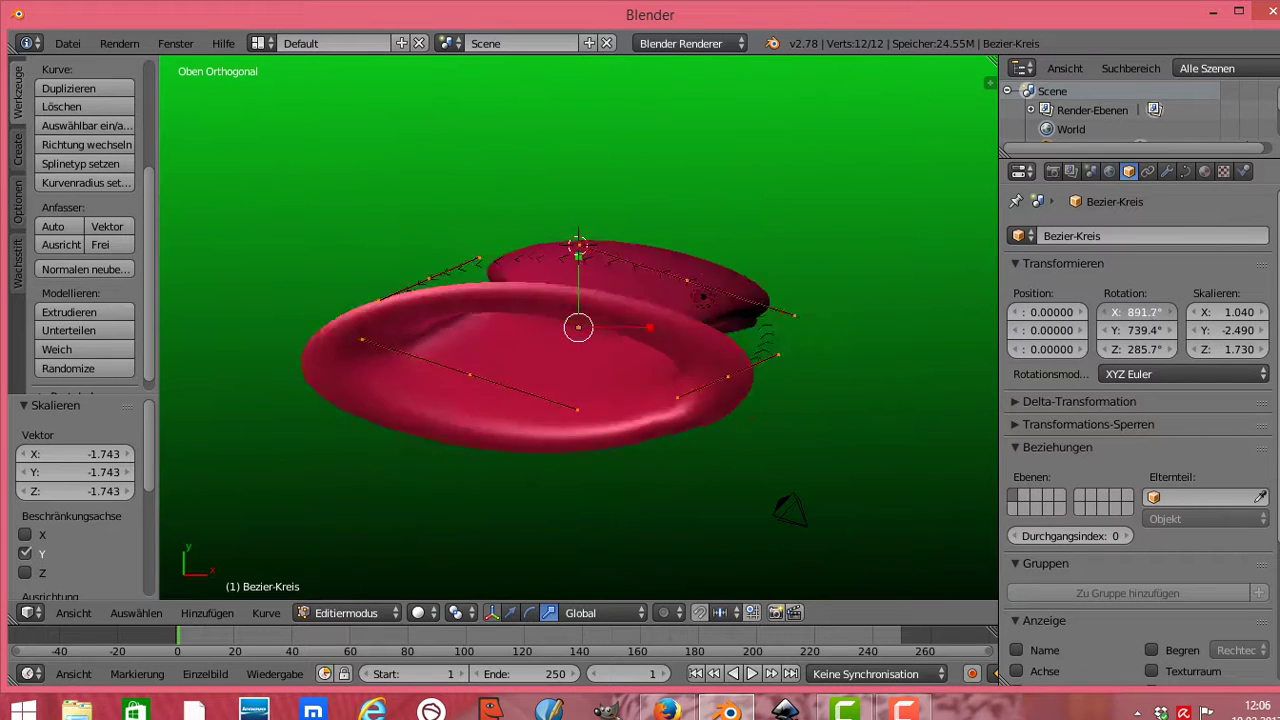
drag(1145, 312, 1261, 312)
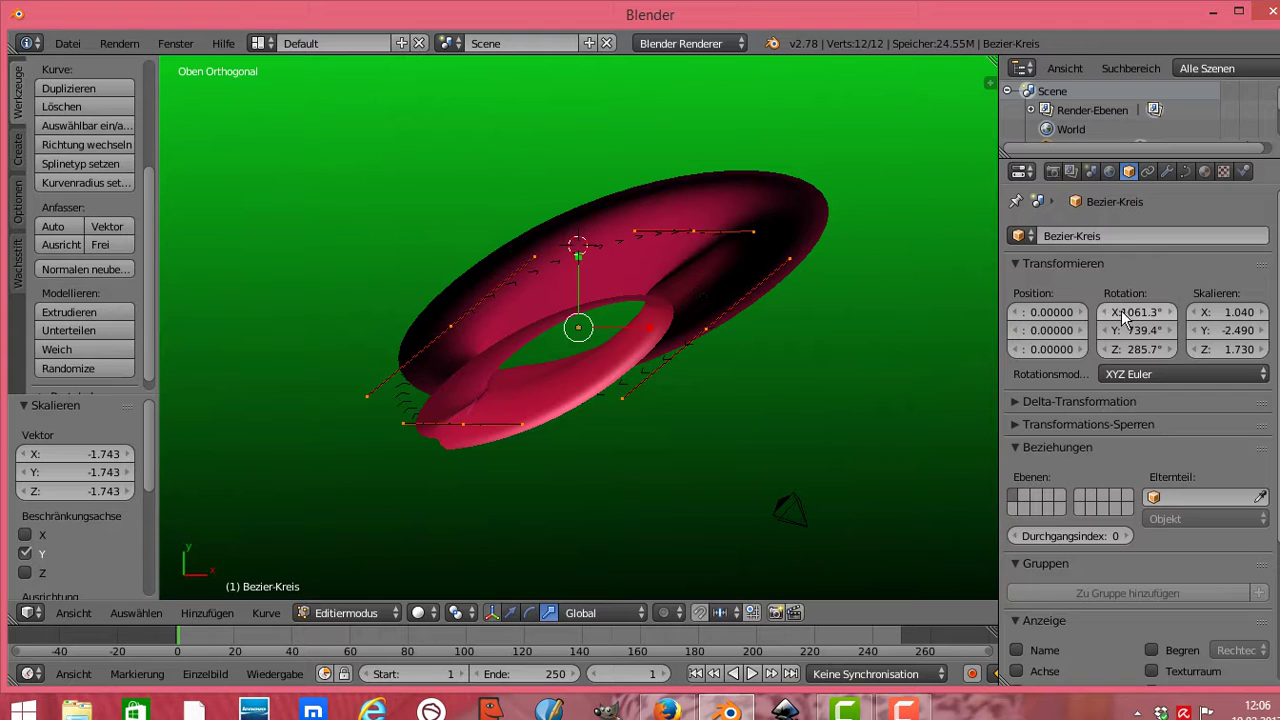
drag(1118, 340, 1234, 330)
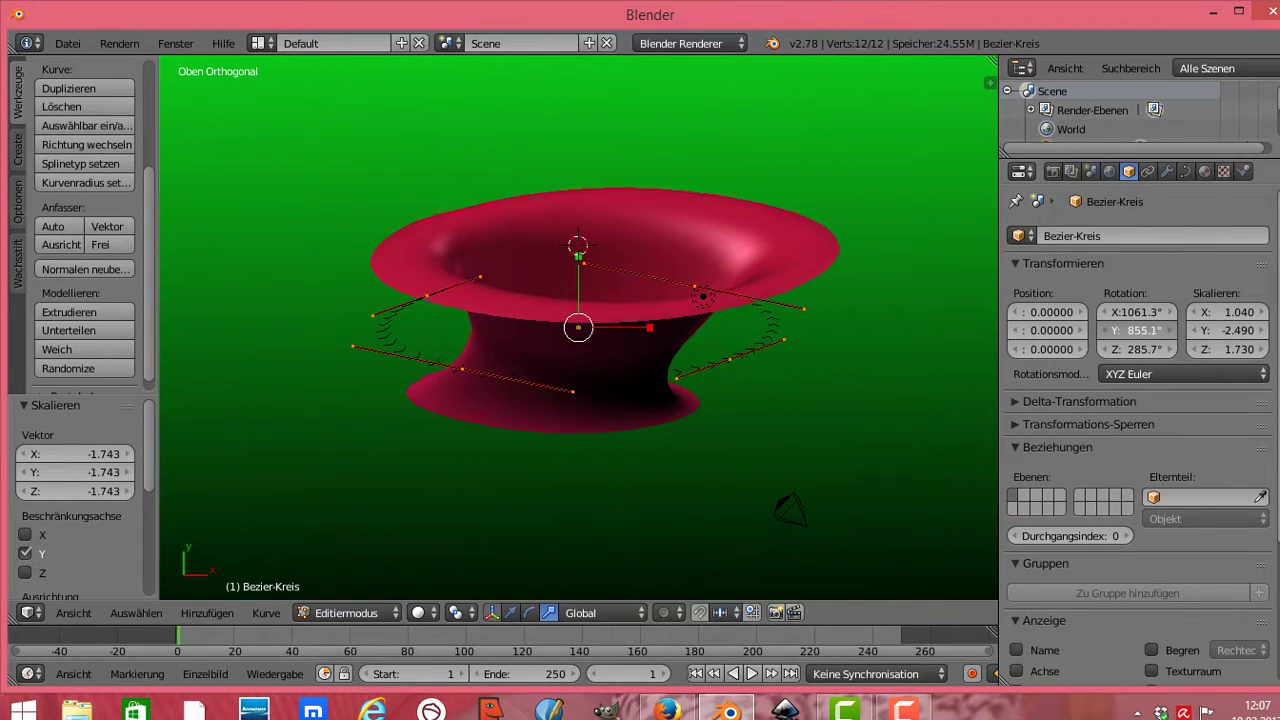
drag(1140, 349, 1161, 349)
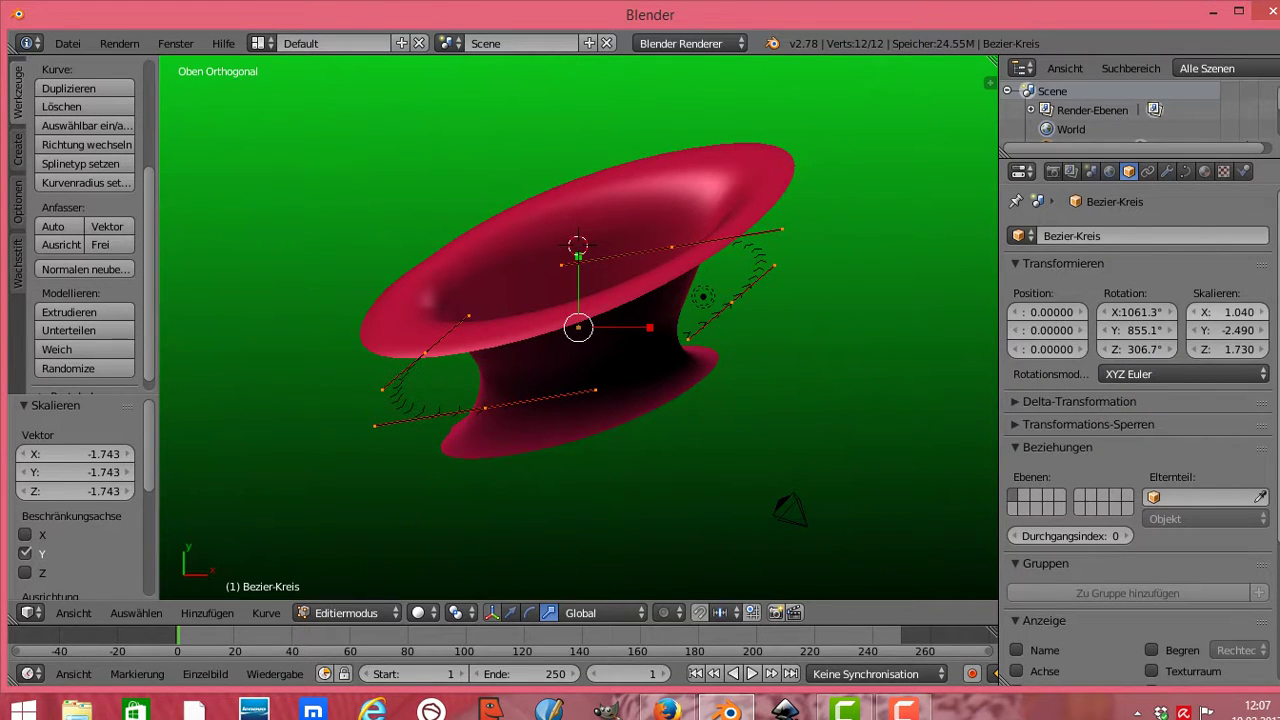
mouse_move(1227, 312)
mouse_down()
mouse_move(1279, 312)
mouse_move(1206, 330)
mouse_move(1240, 349)
mouse_up()
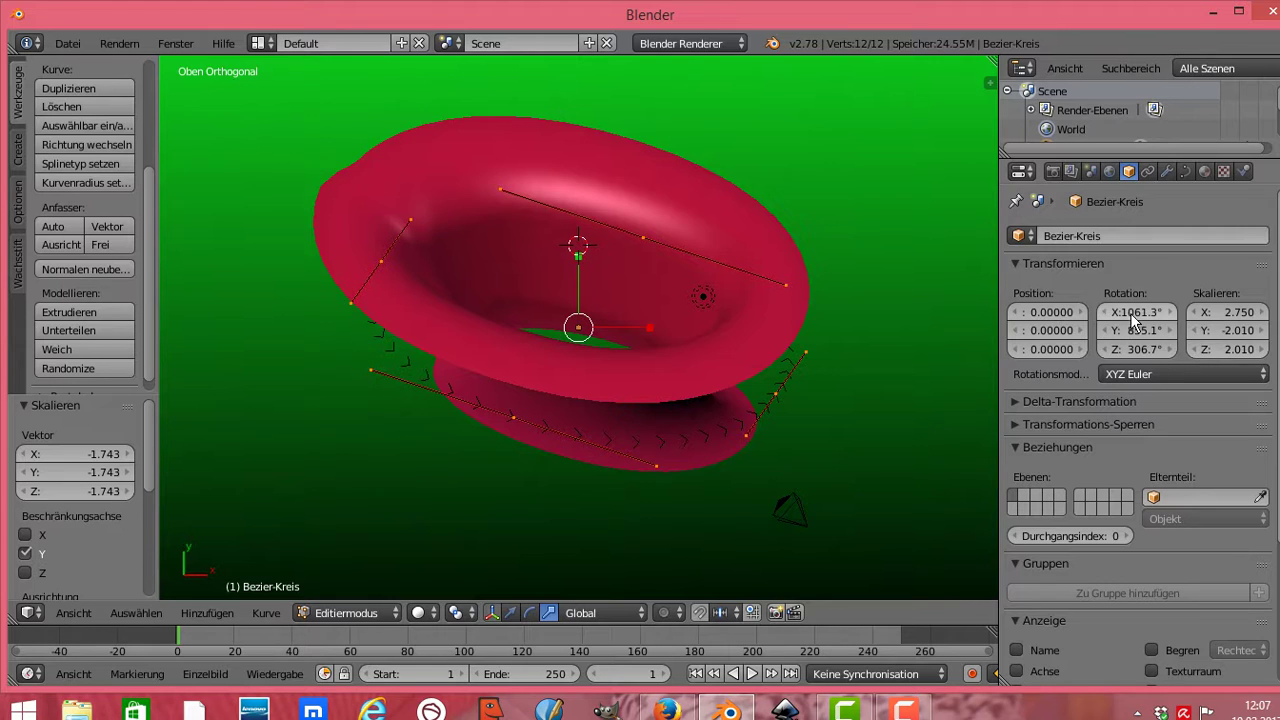
Step: Raise the curve's Geometry Extrude to 1.951 and widen the properties area
click(1184, 171)
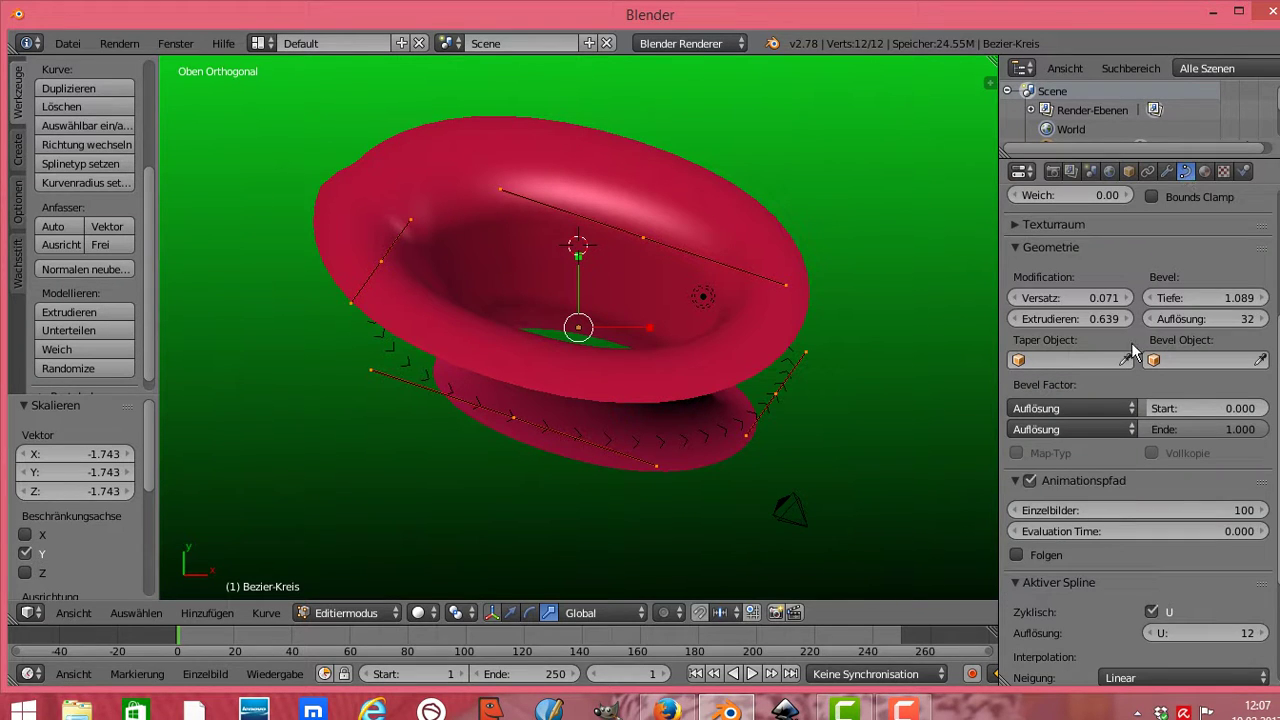
mouse_move(1063, 318)
mouse_down()
mouse_move(1226, 318)
mouse_move(1176, 318)
mouse_up()
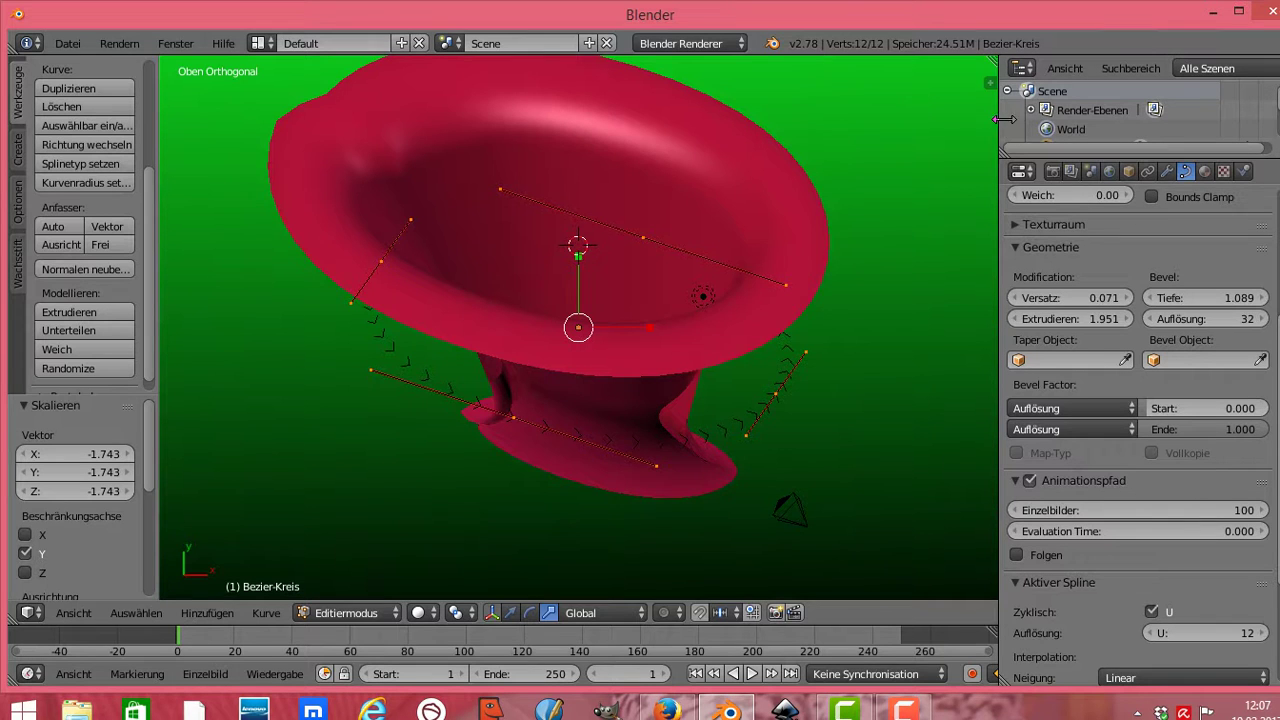
drag(1004, 119, 861, 125)
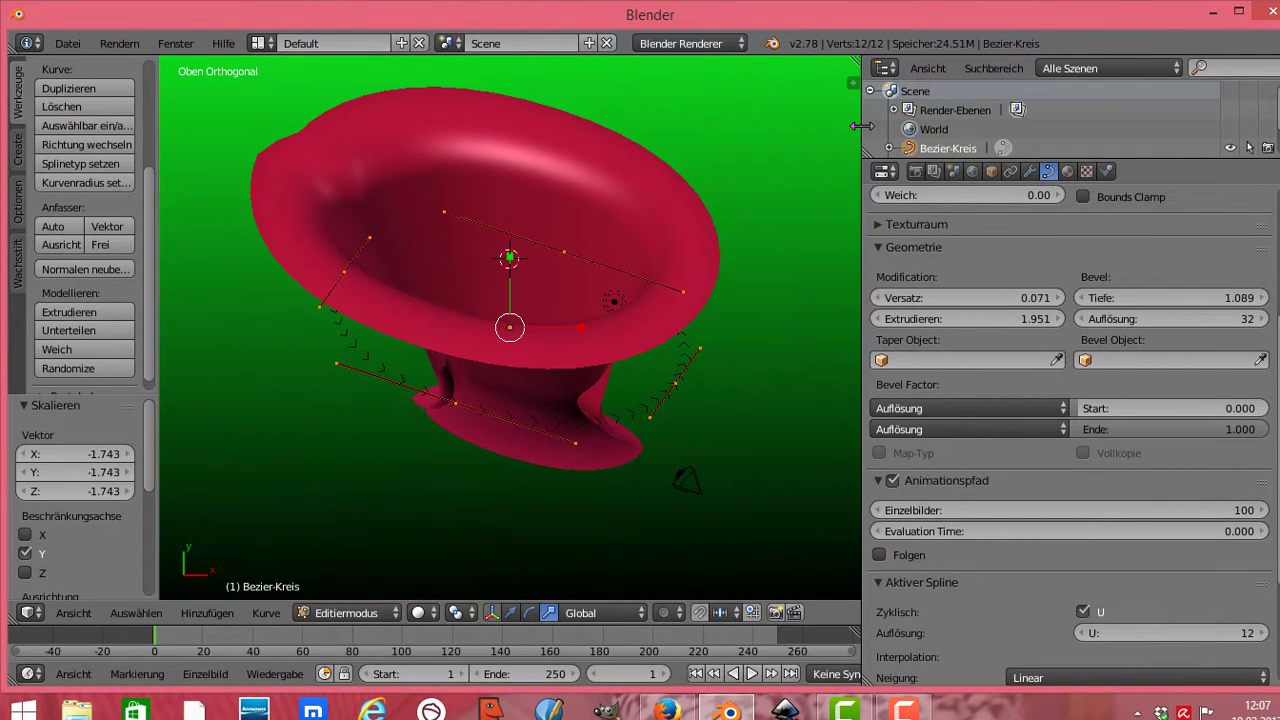